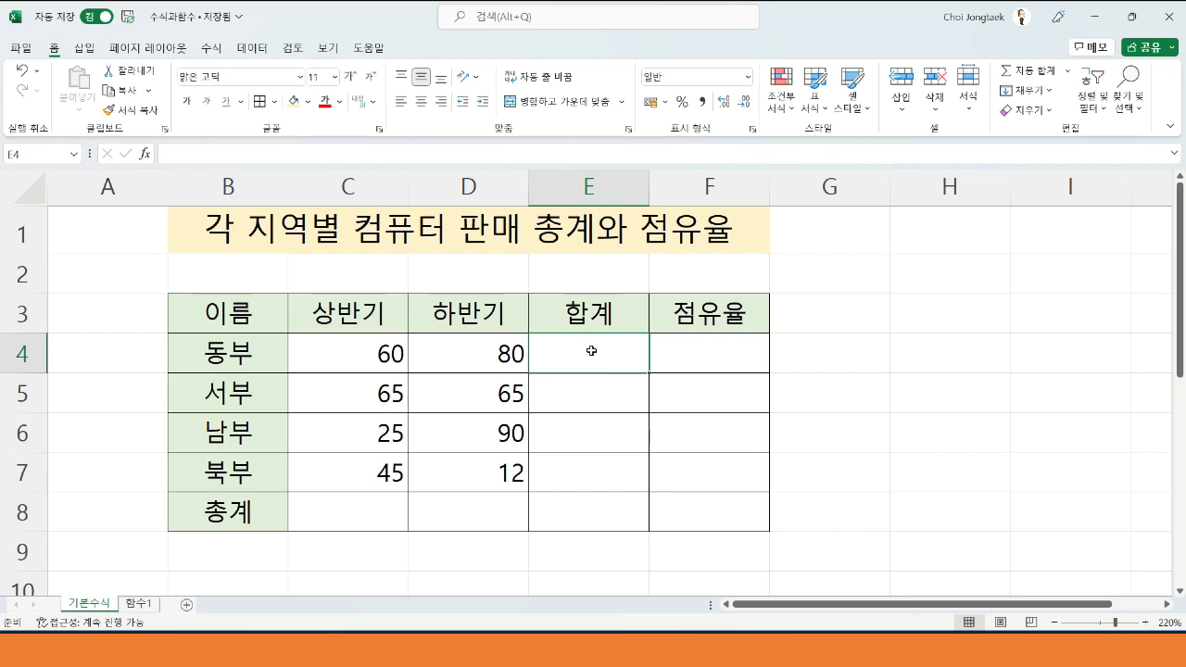
- Enter the formula =C4+D4 in E4 to add the 동부 row's 상반기 and 하반기 figures
{"action": "type", "text": "="}
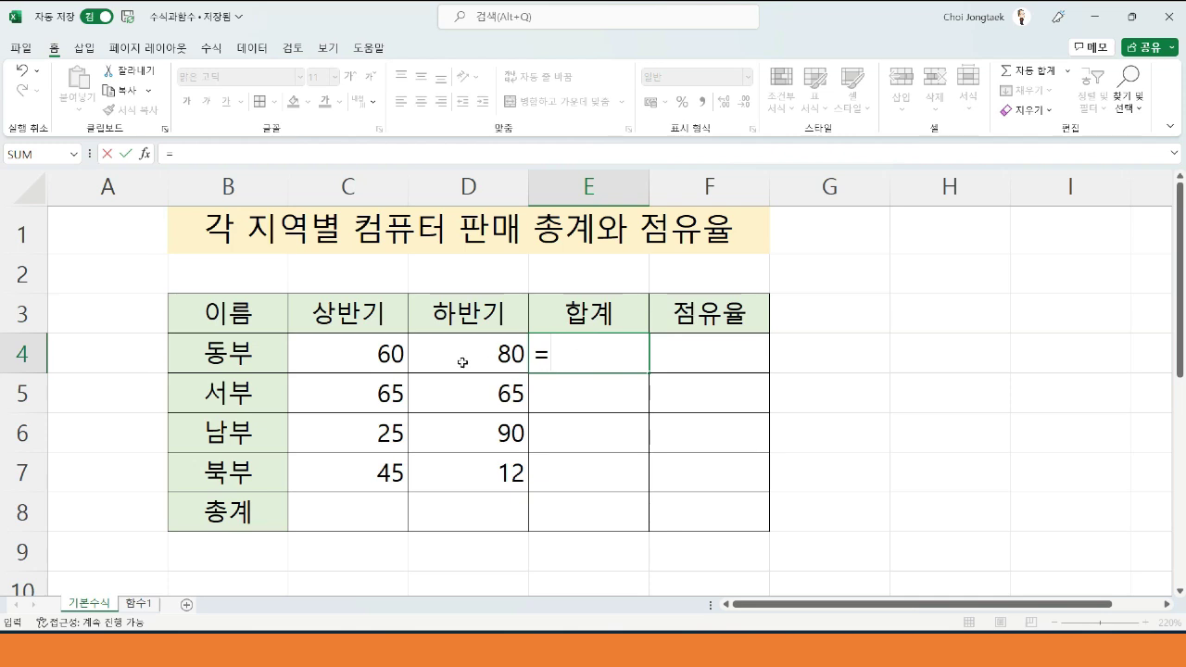
{"action": "left_click", "coordinate": [353, 354]}
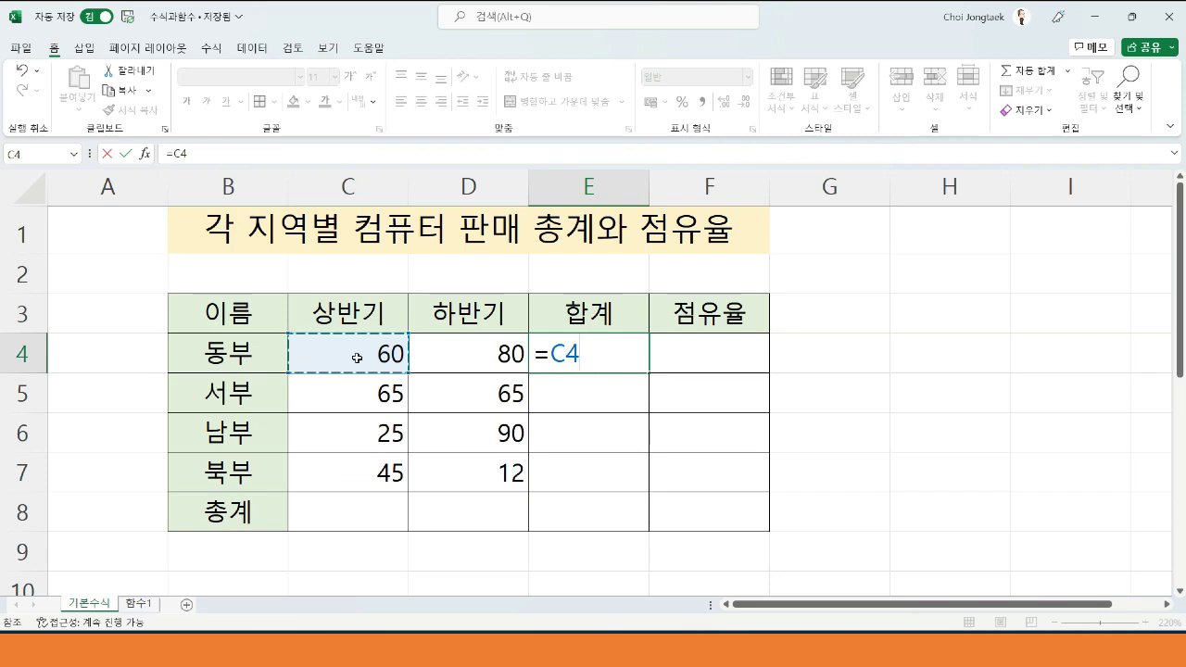
{"action": "type", "text": "+"}
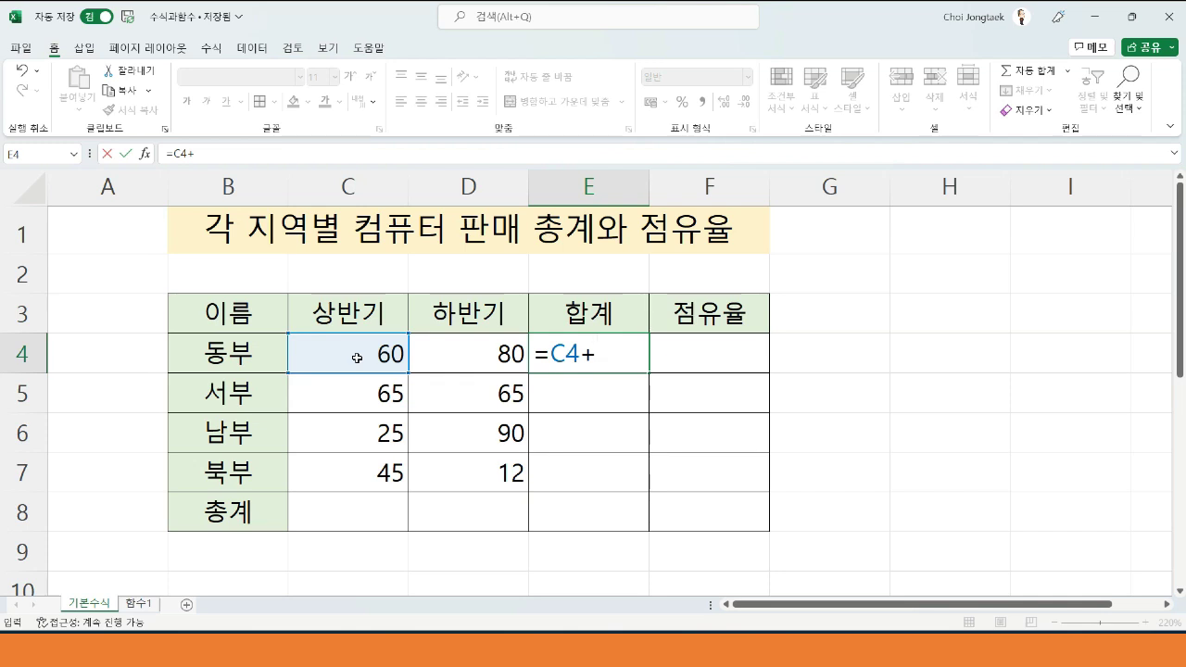
{"action": "left_click", "coordinate": [458, 358]}
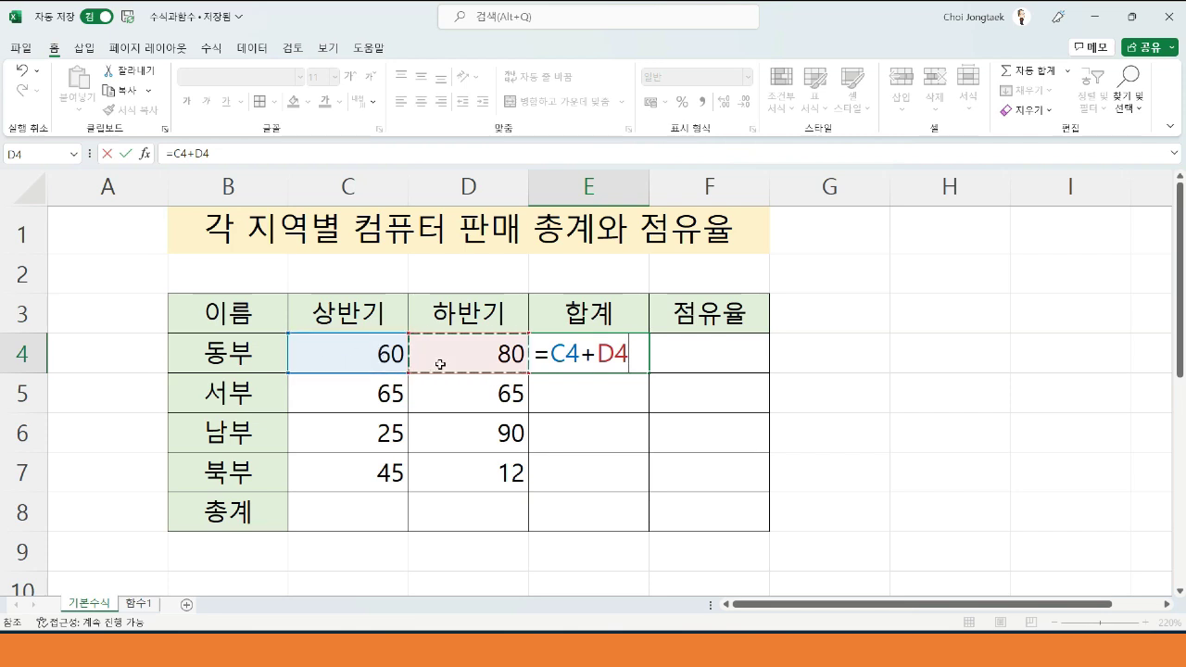
{"action": "key", "text": "Return"}
{"action": "left_click", "coordinate": [633, 357]}
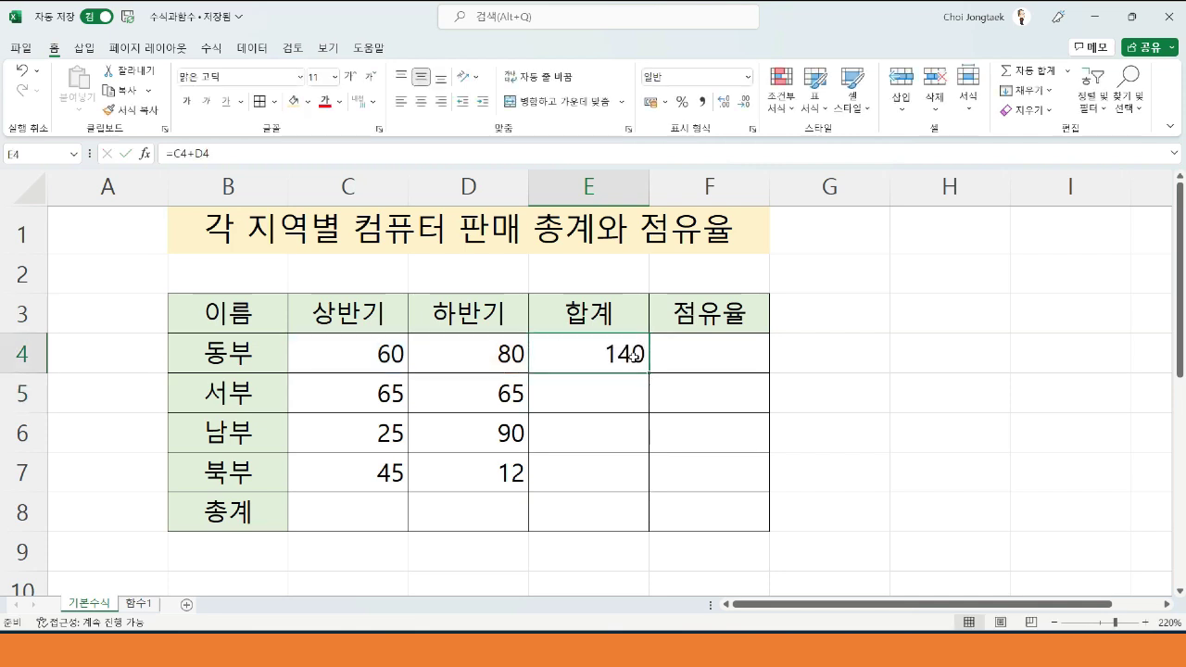
- Change the 동부 region's 상반기 value in C4 to 50
{"action": "left_click", "coordinate": [383, 353]}
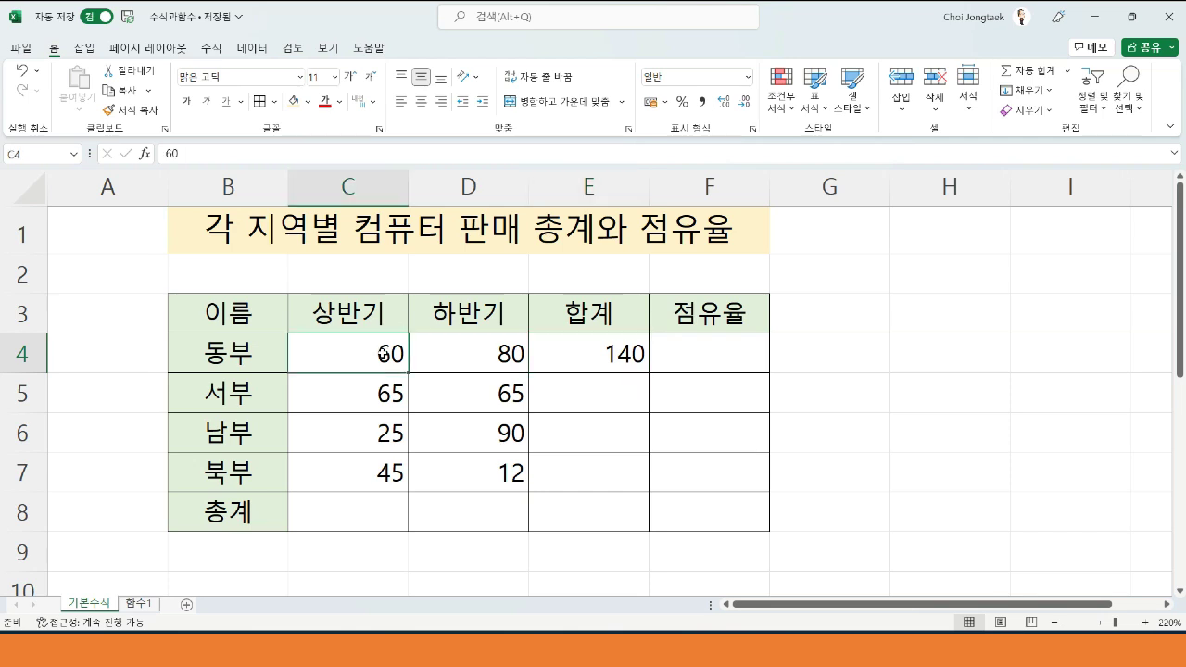
{"action": "left_click", "coordinate": [589, 356]}
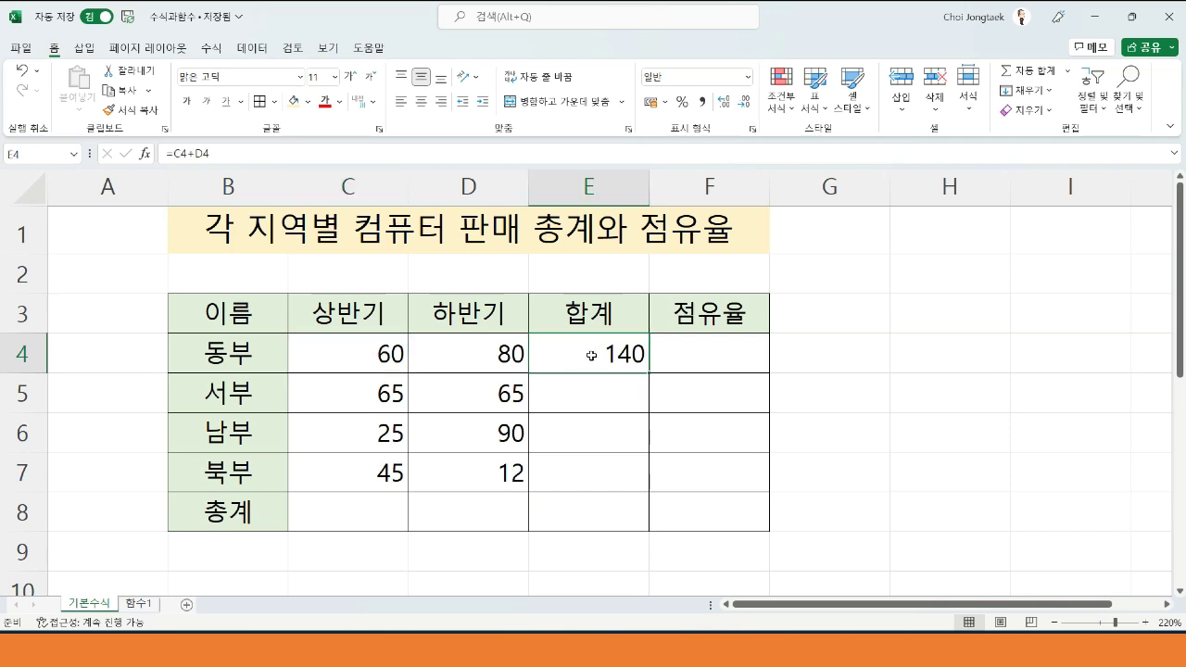
{"action": "left_click", "coordinate": [394, 340]}
{"action": "left_click", "coordinate": [550, 348]}
{"action": "left_click", "coordinate": [367, 352]}
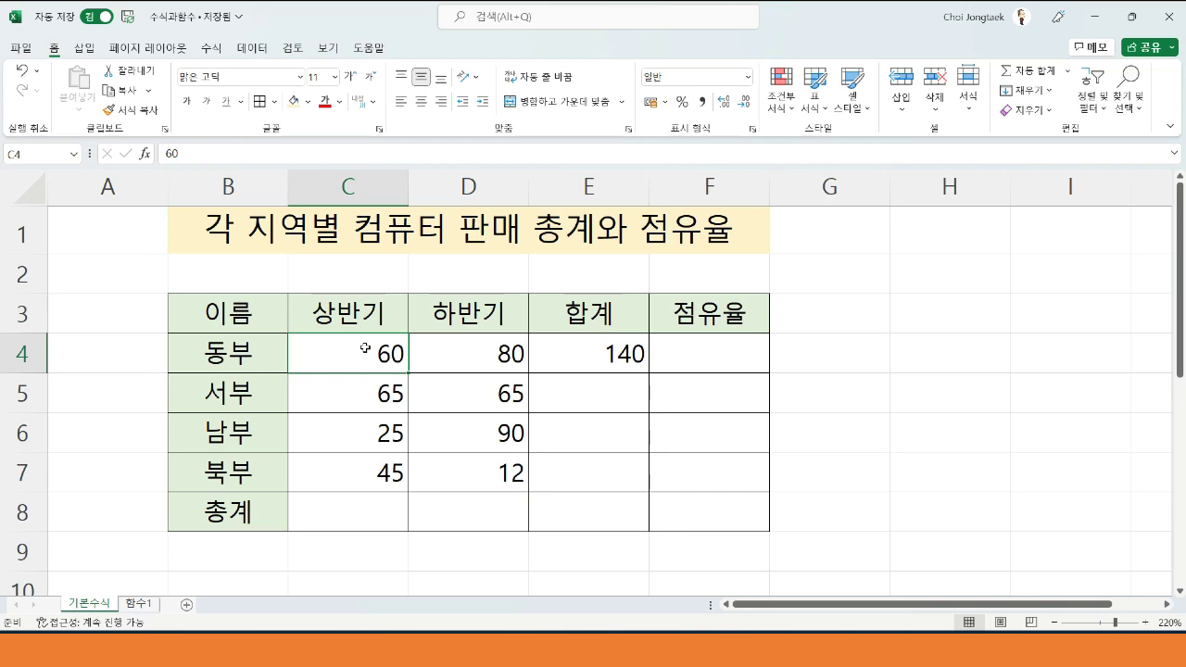
{"action": "type", "text": "50"}
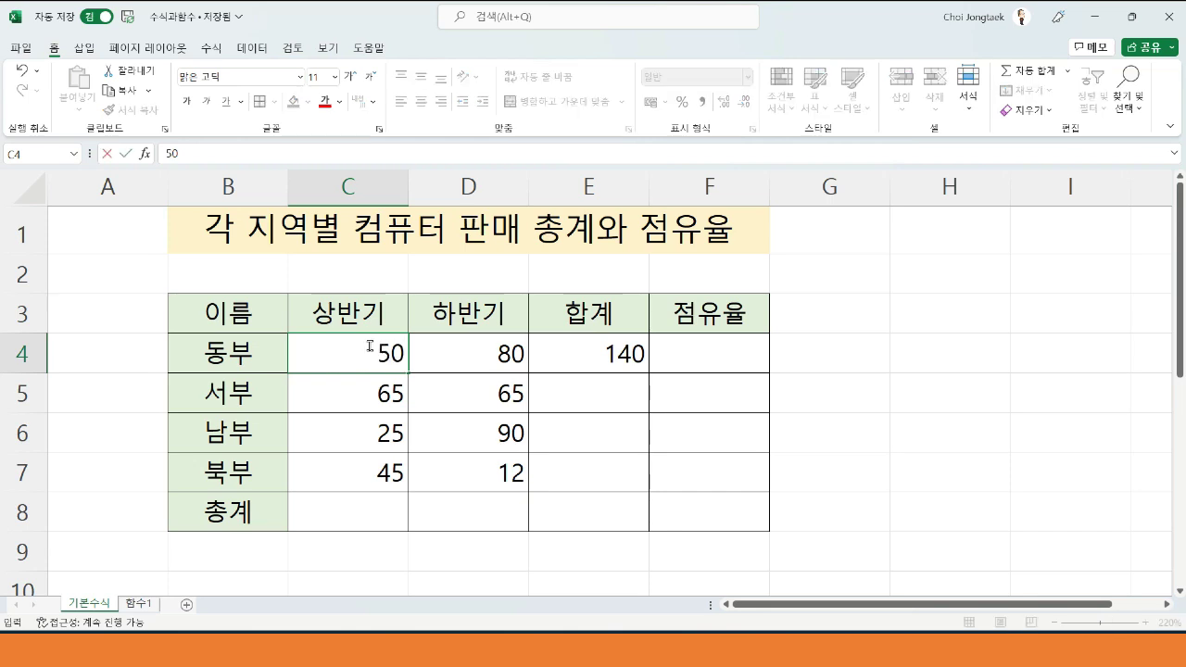
{"action": "key", "text": "Return"}
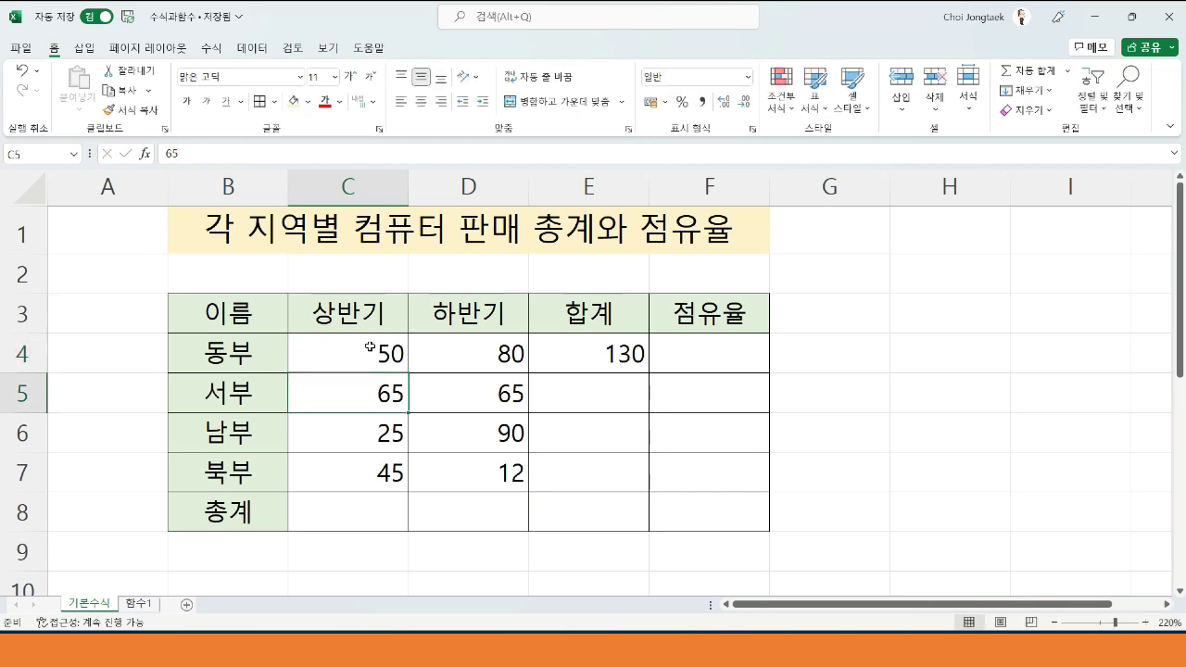
- Examine which cells the 합계 formula in E4 refers to, leaving the formula as it is
{"action": "left_click", "coordinate": [580, 351]}
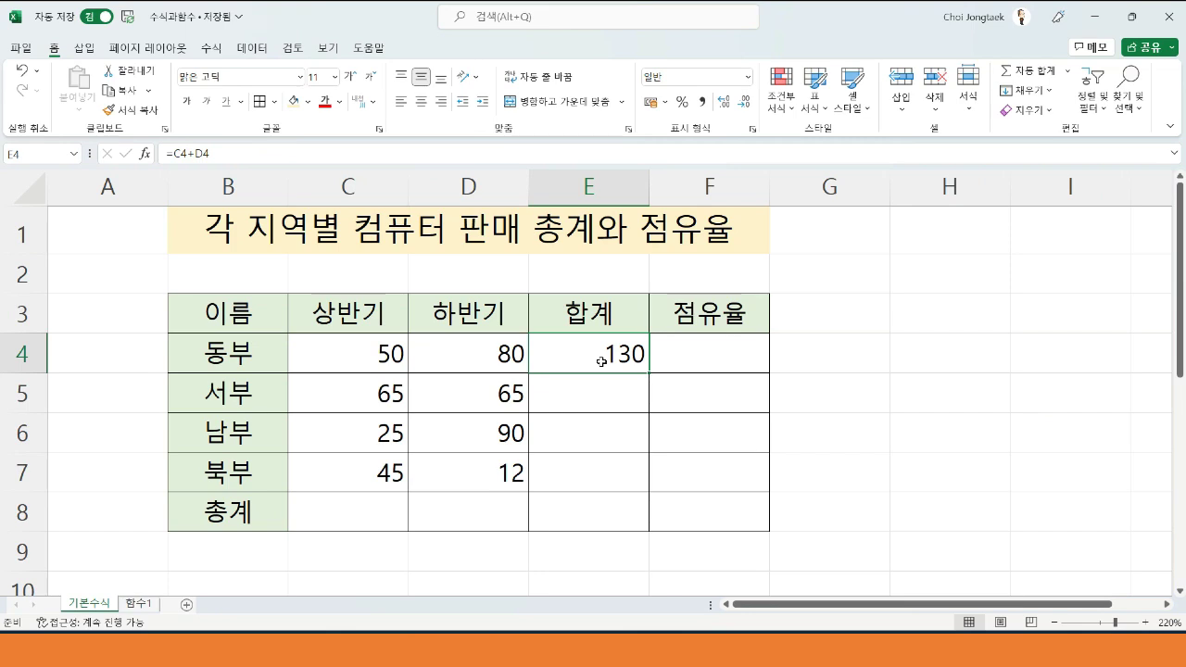
{"action": "double_click", "coordinate": [573, 357]}
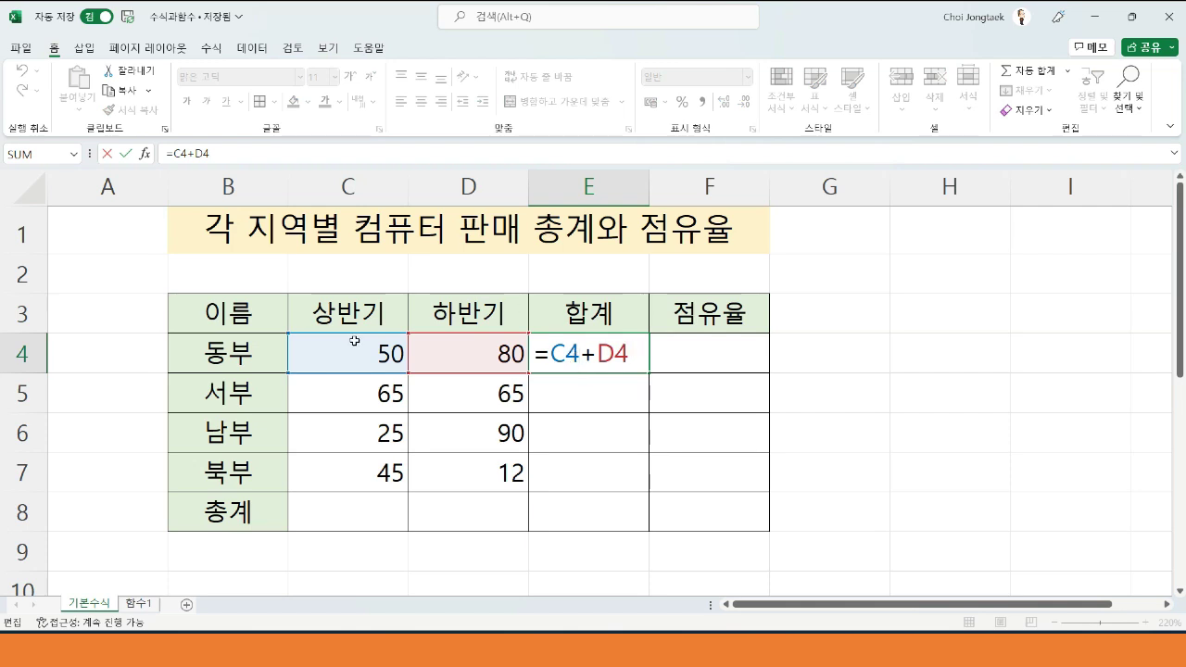
{"action": "left_click", "coordinate": [629, 352]}
{"action": "key", "text": "ctrl+Return"}
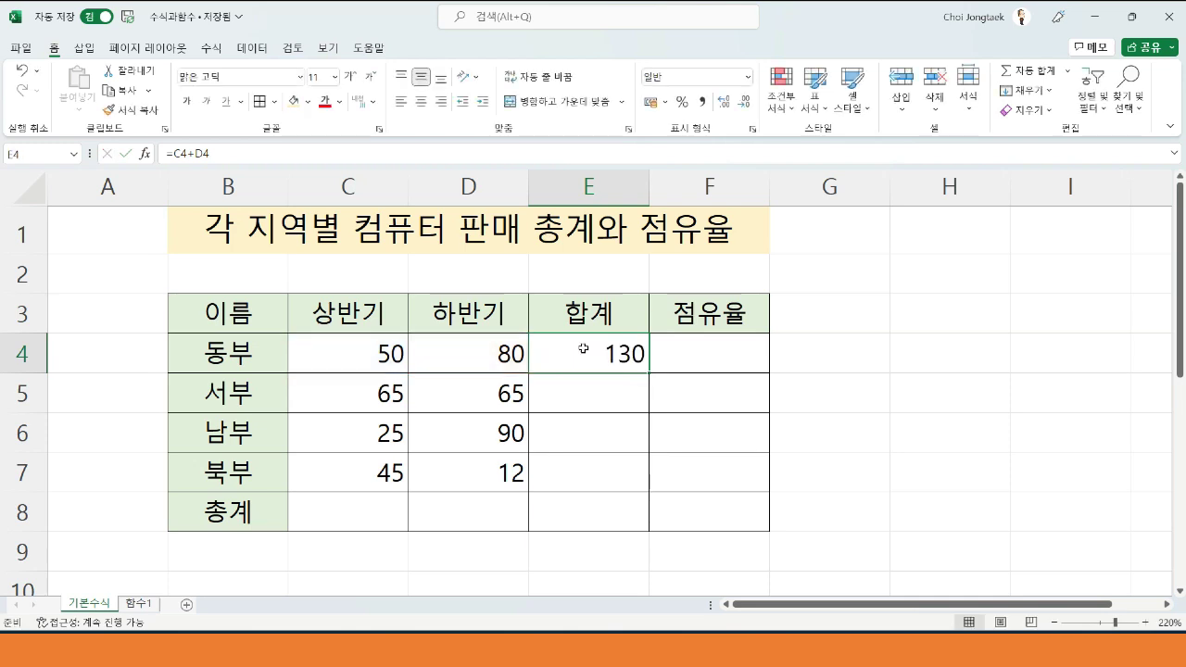
{"action": "double_click", "coordinate": [584, 348]}
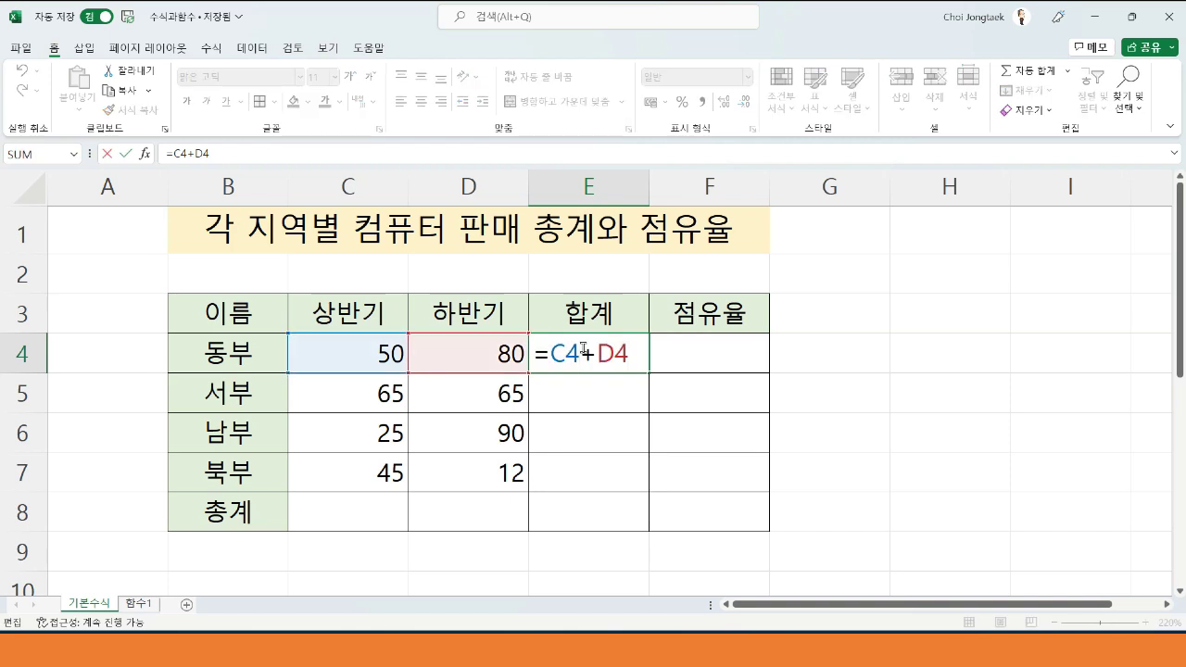
{"action": "key", "text": "ctrl+Return"}
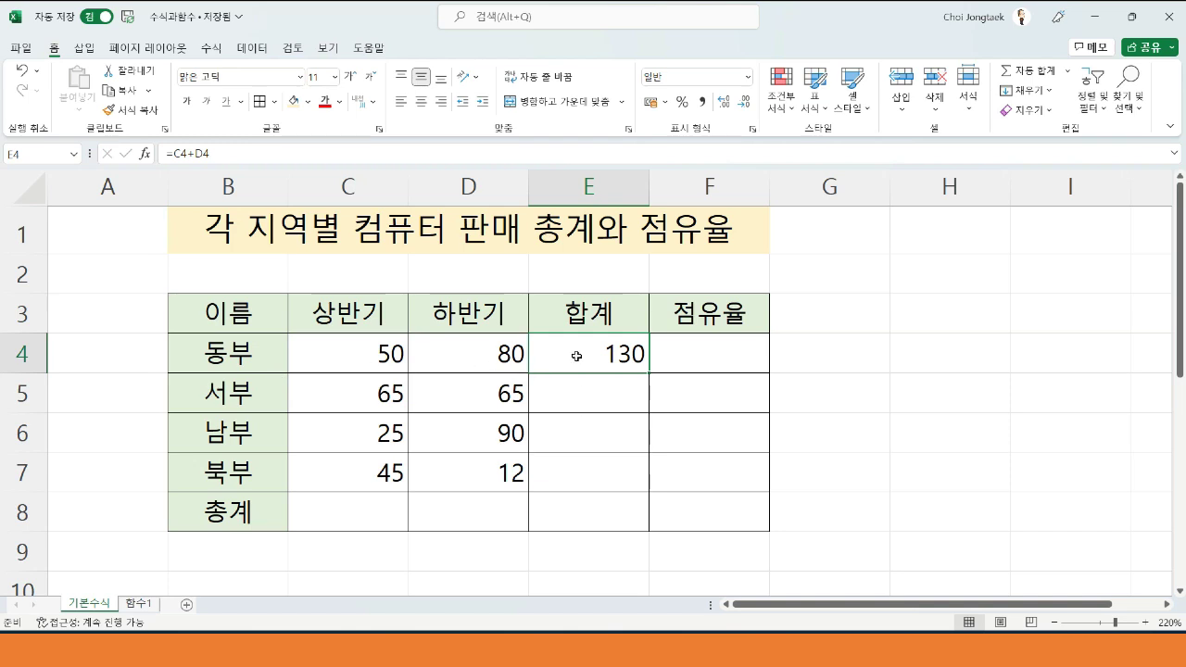
- Copy the 합계 formula from E4 down through E7 for the 서부, 남부 and 북부 rows
{"action": "left_click", "coordinate": [575, 393]}
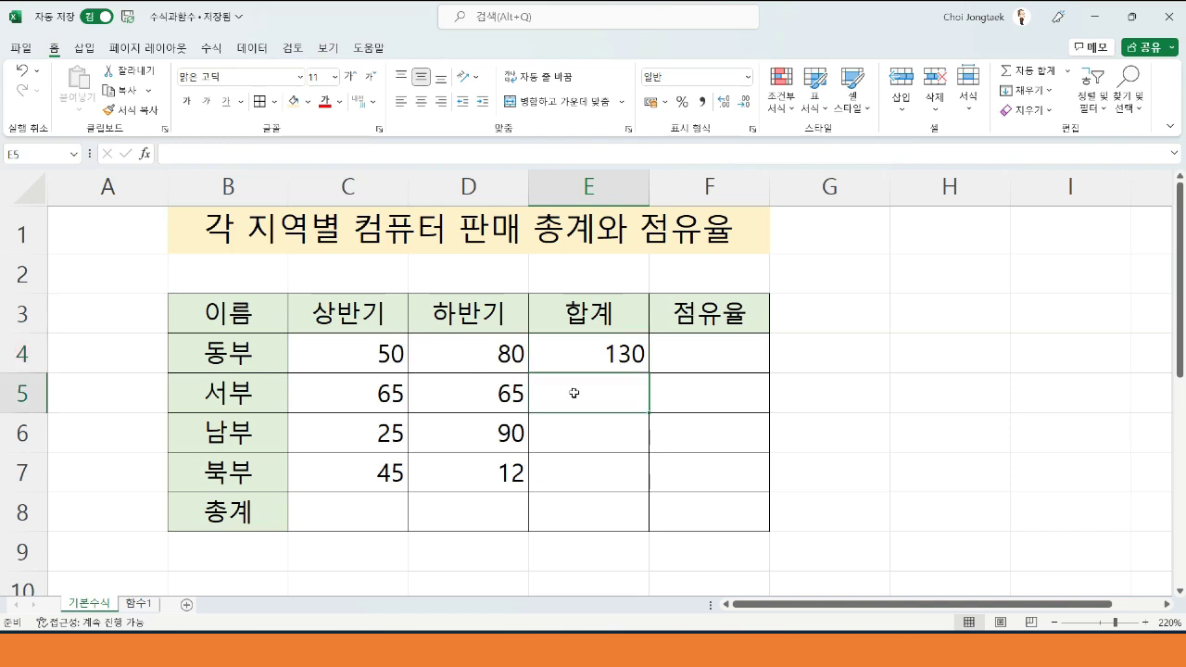
{"action": "left_click", "coordinate": [606, 361]}
{"action": "left_click", "coordinate": [607, 391]}
{"action": "left_click", "coordinate": [574, 434]}
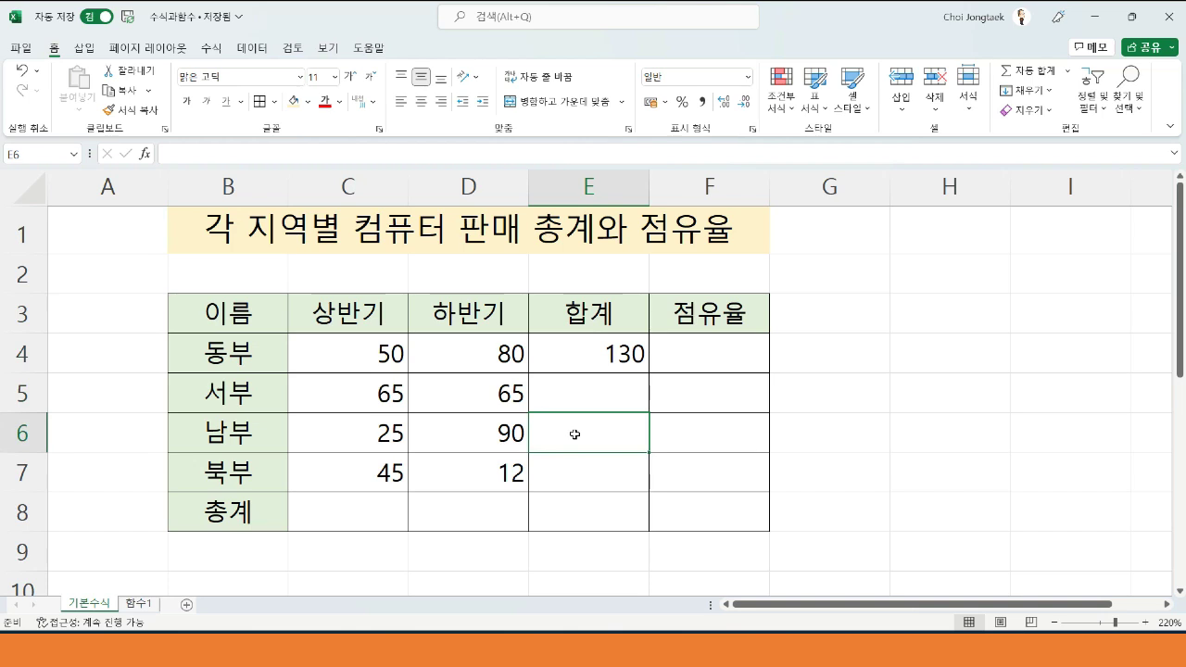
{"action": "left_click", "coordinate": [578, 467]}
{"action": "left_click", "coordinate": [602, 352]}
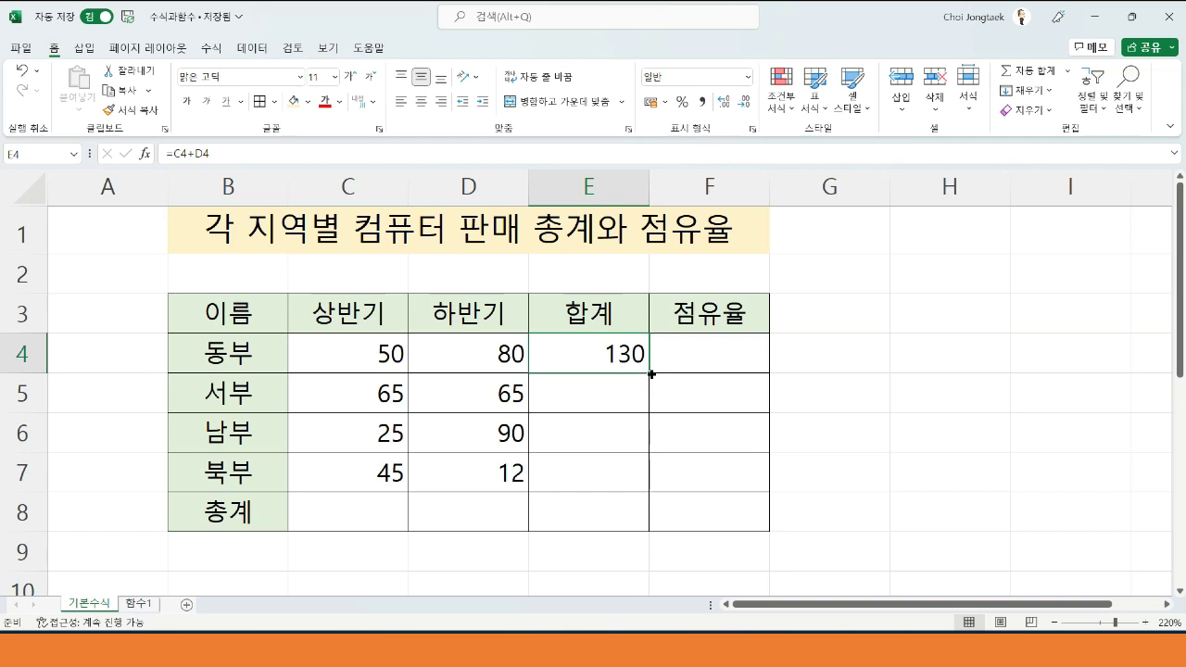
{"action": "left_click_drag", "start_coordinate": [651, 374], "coordinate": [649, 494]}
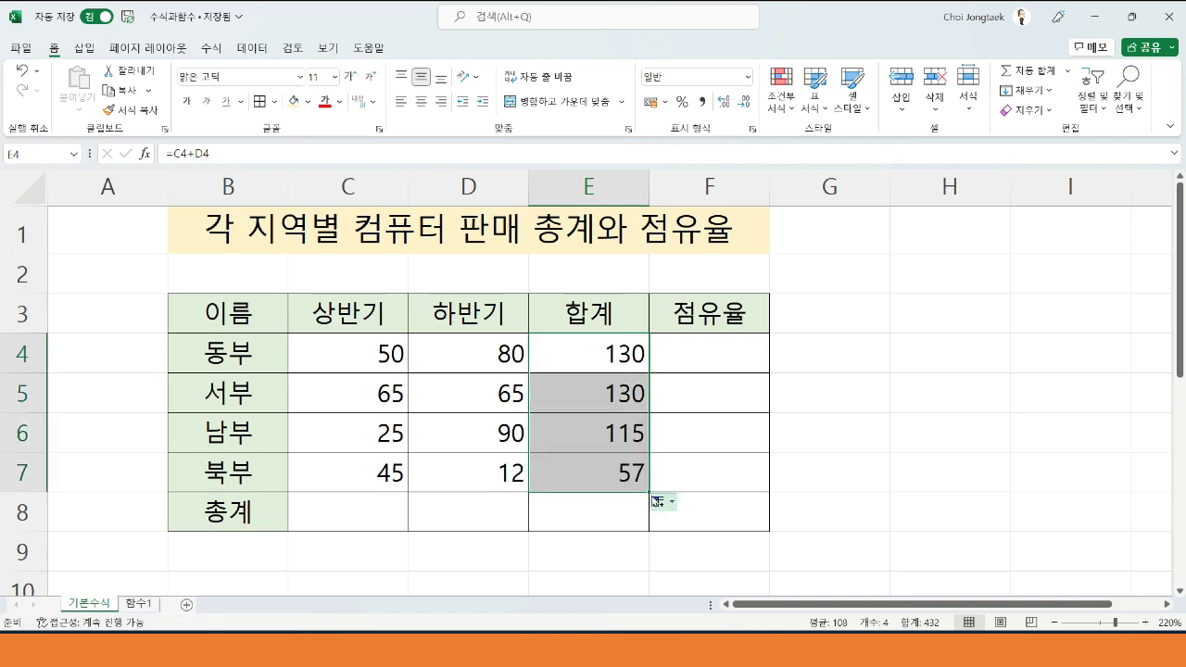
- Inspect the cell references in the copied 합계 formulas for the 서부 and 남부 rows, E5 and E6
{"action": "left_click", "coordinate": [611, 431]}
{"action": "left_click", "coordinate": [563, 387]}
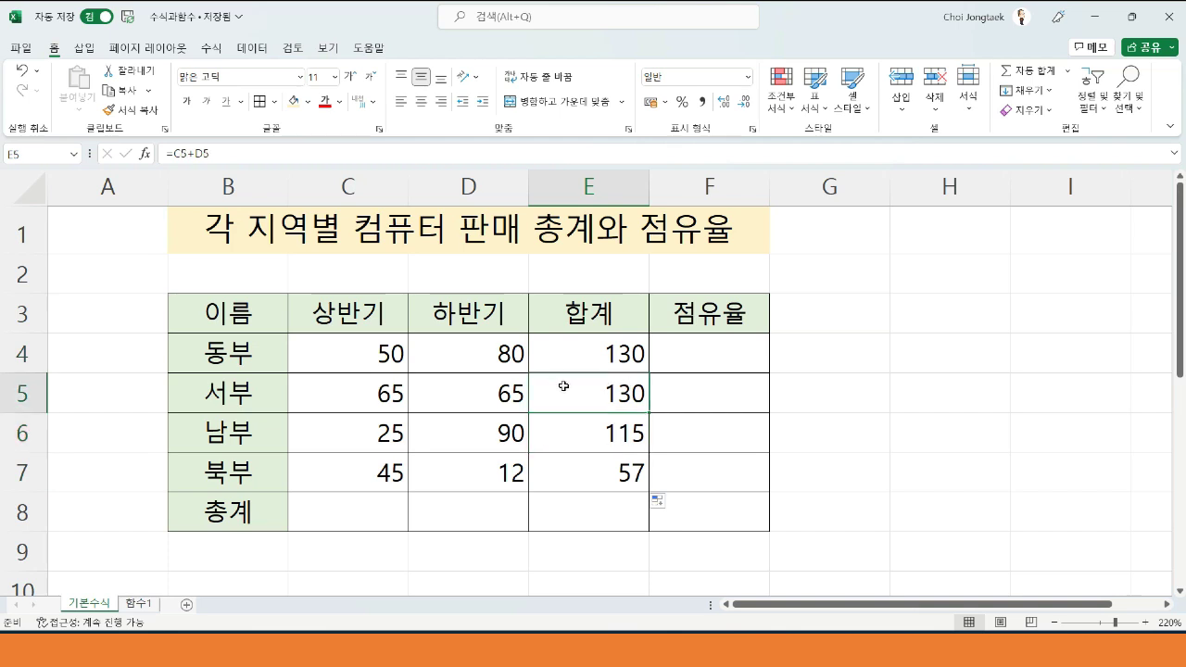
{"action": "double_click", "coordinate": [603, 387]}
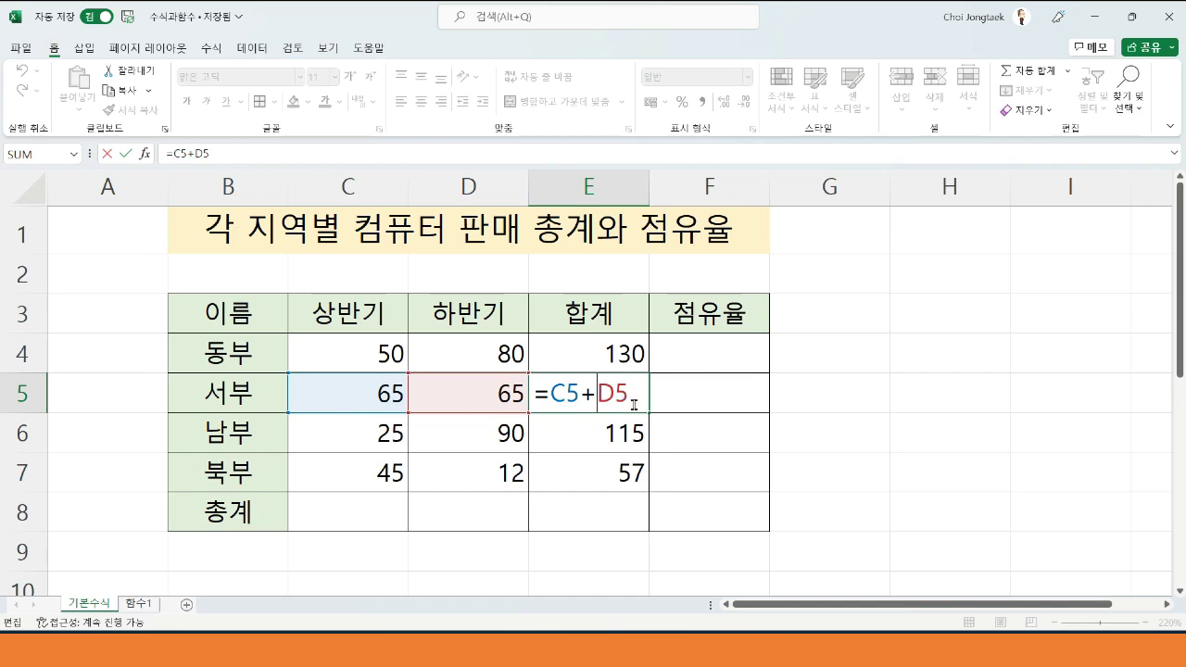
{"action": "key", "text": "ctrl+Return"}
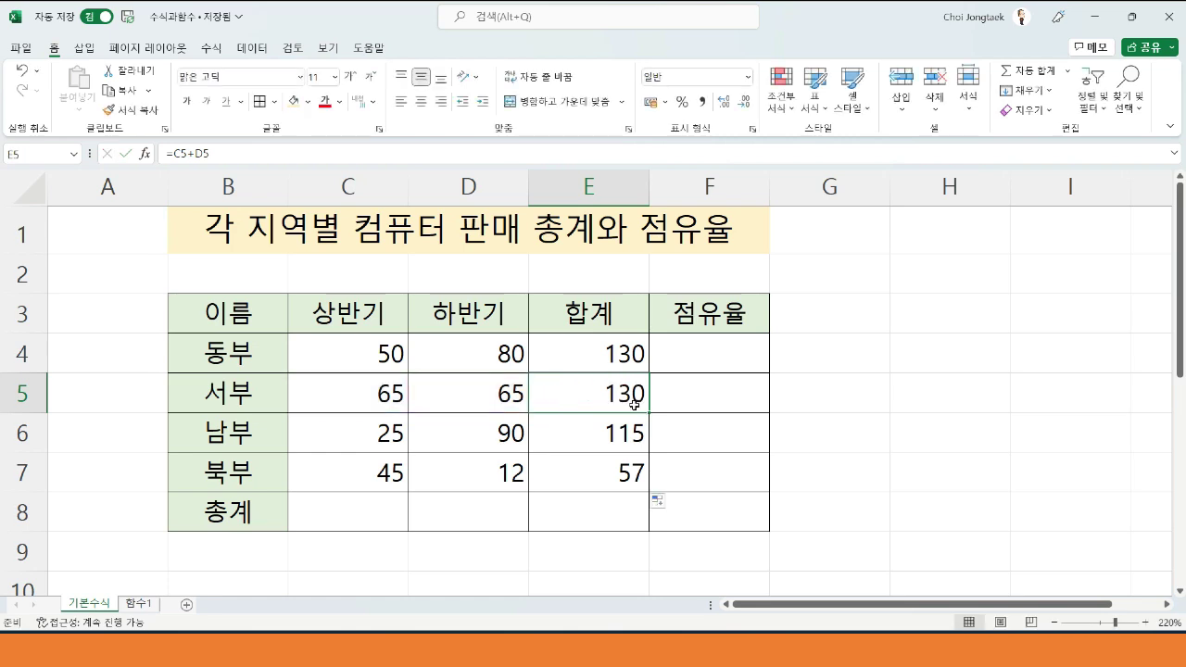
{"action": "left_click", "coordinate": [628, 432]}
{"action": "double_click", "coordinate": [610, 433]}
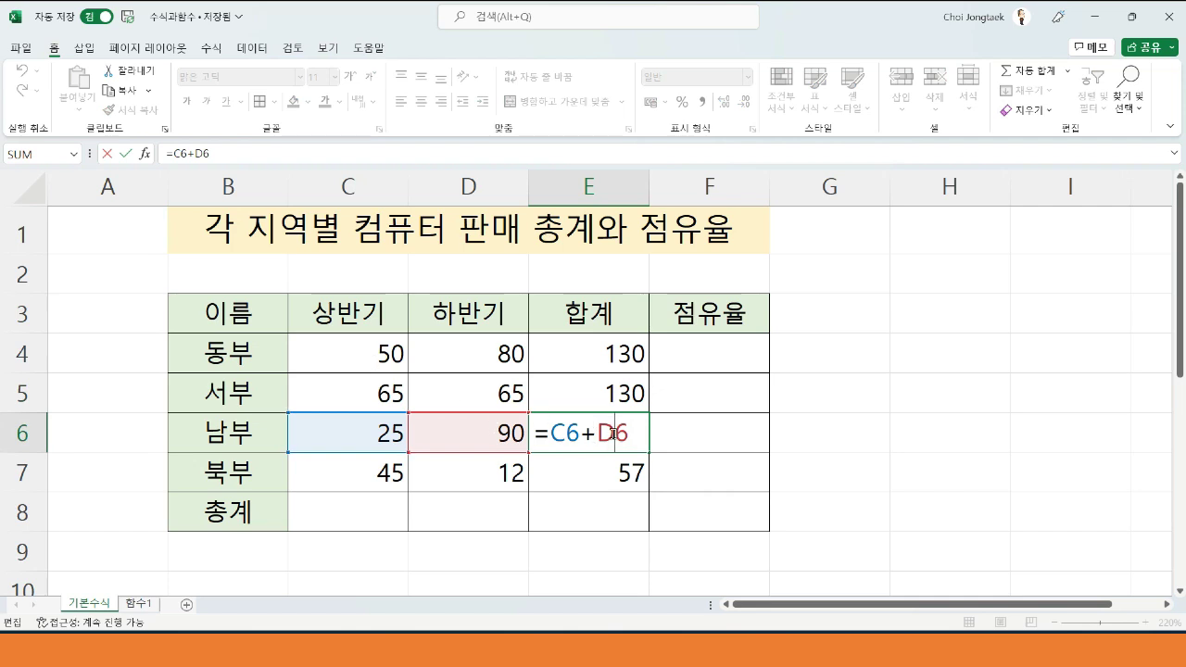
{"action": "key", "text": "ctrl+Return"}
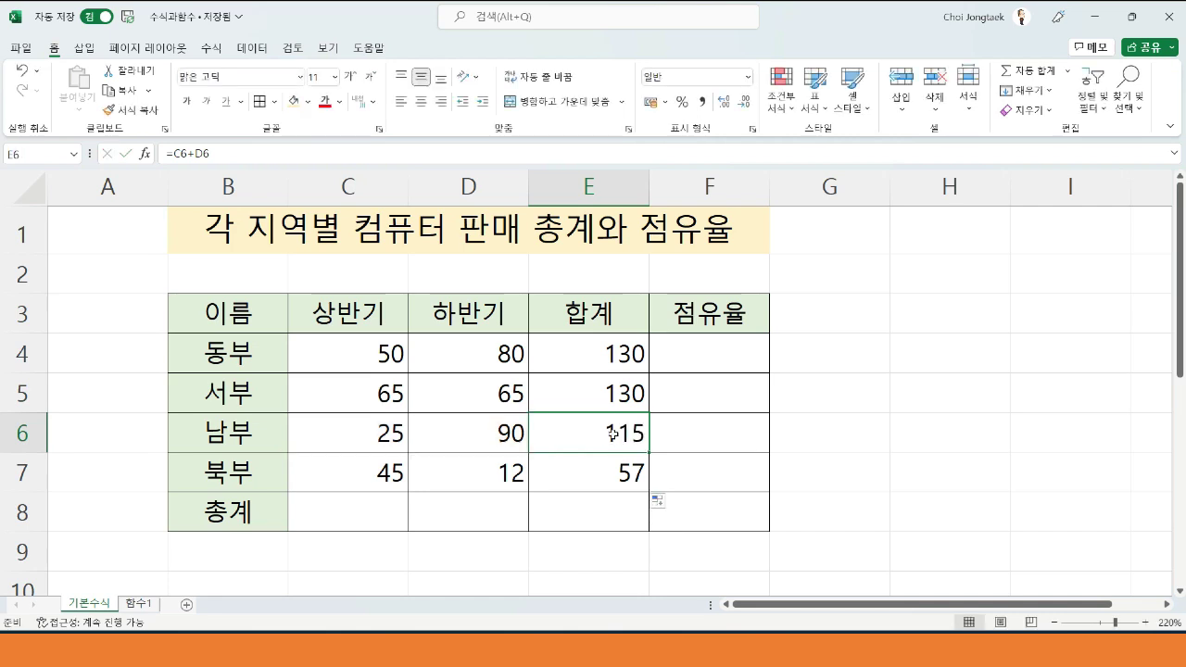
- Total C4:C7 in C8 with AutoSum and copy the SUM formula across the 총계 row to D8 and E8
{"action": "left_click", "coordinate": [361, 517]}
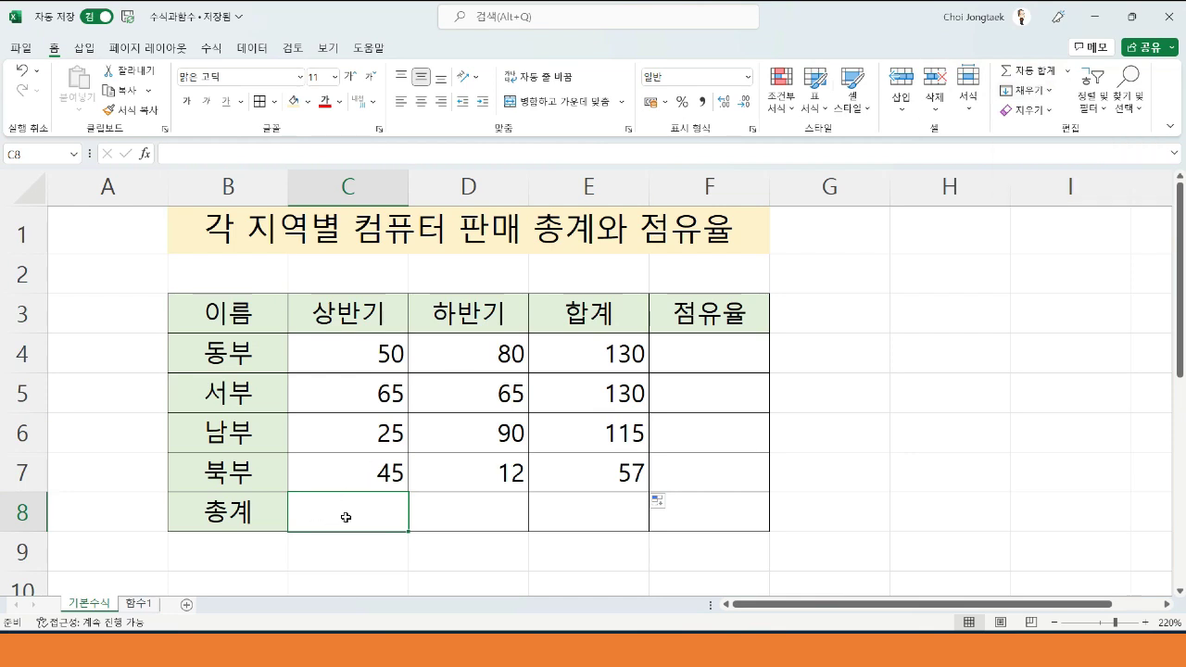
{"action": "left_click", "coordinate": [1019, 70]}
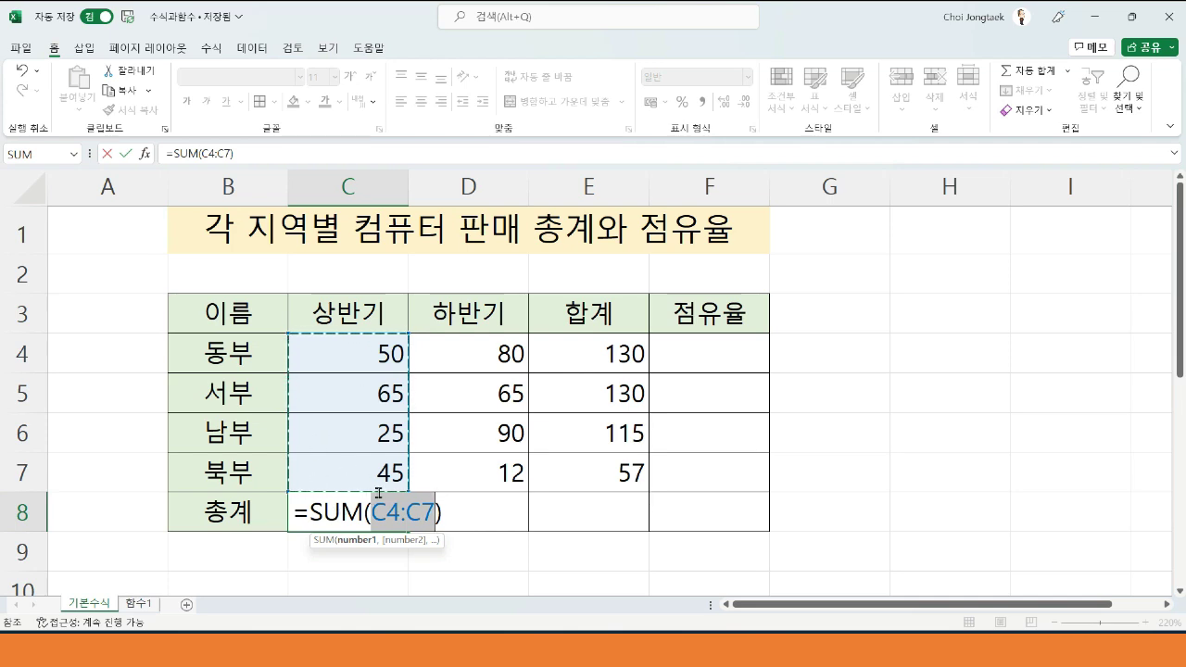
{"action": "key", "text": "Return"}
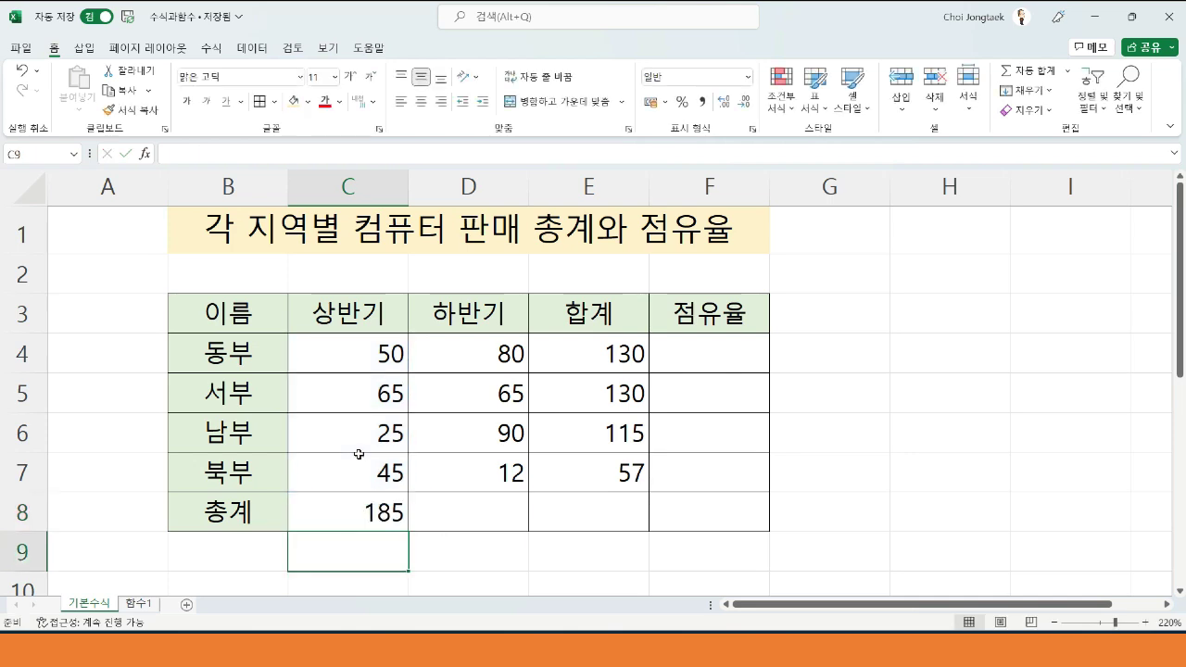
{"action": "left_click", "coordinate": [366, 512]}
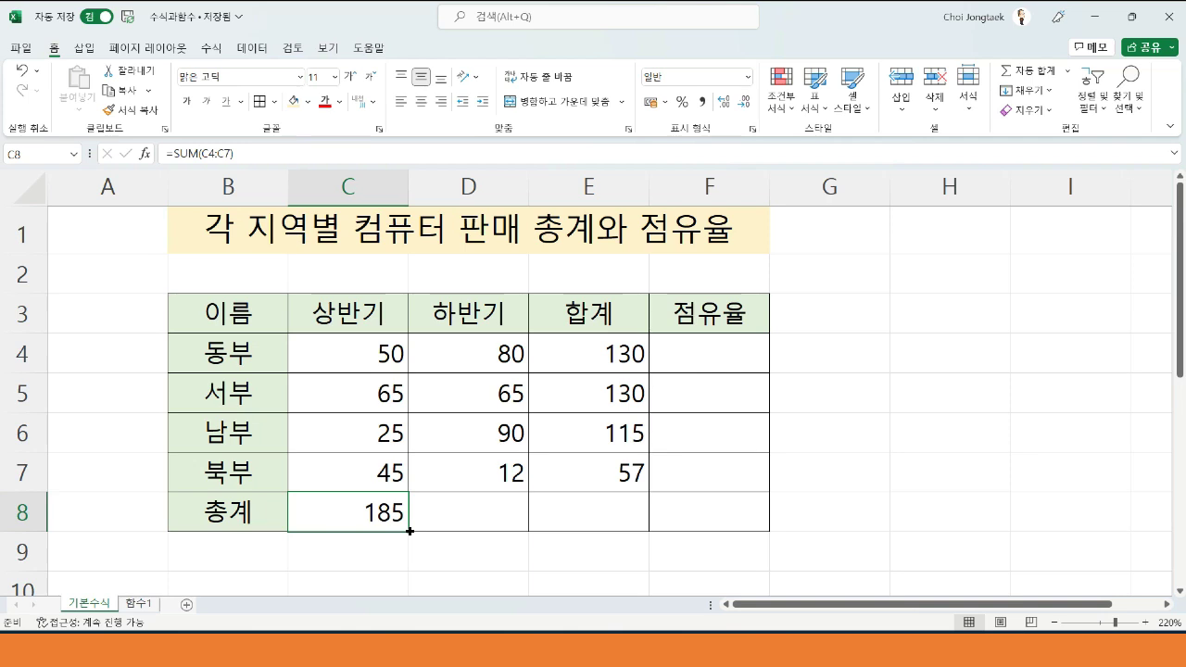
{"action": "left_click_drag", "start_coordinate": [409, 531], "coordinate": [615, 533]}
- Inspect the SUM ranges in the 총계 row cells C8, D8 and E8, and check the 합계 formula in E4
{"action": "left_click", "coordinate": [366, 519]}
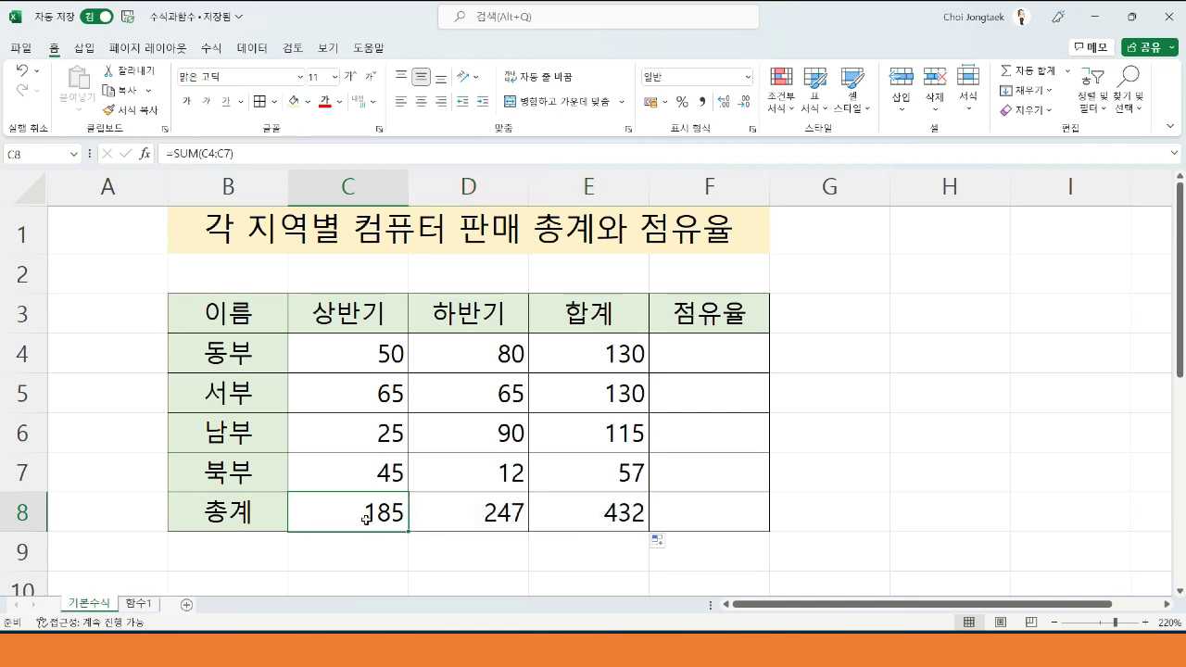
{"action": "left_click", "coordinate": [466, 515]}
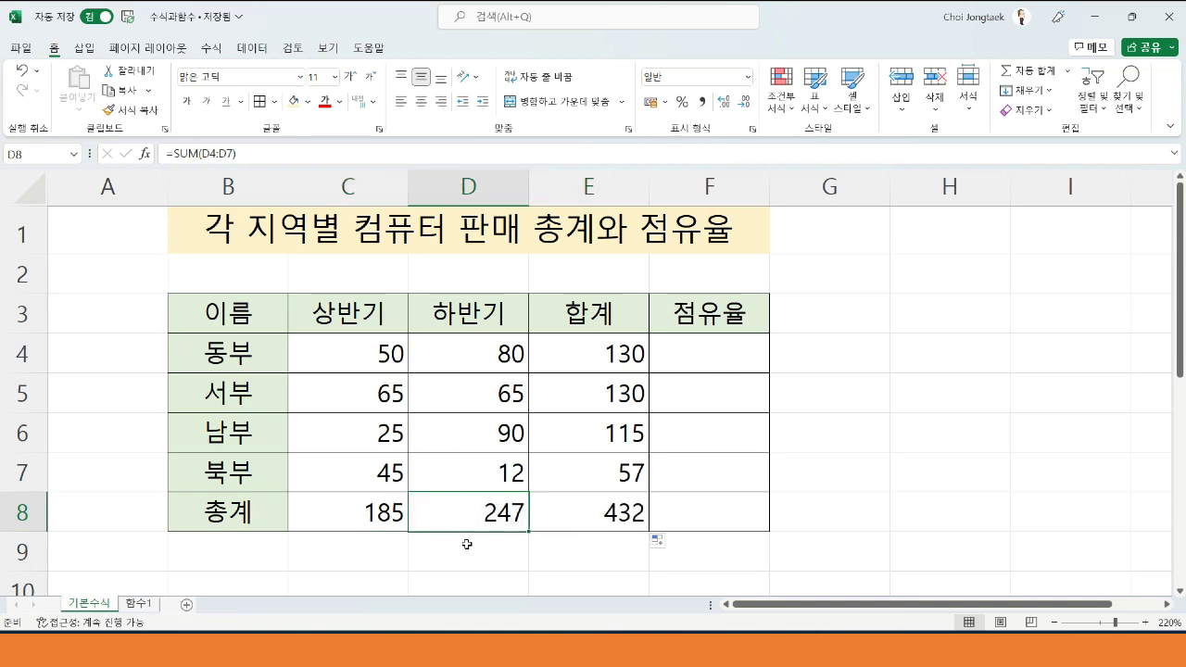
{"action": "double_click", "coordinate": [471, 513]}
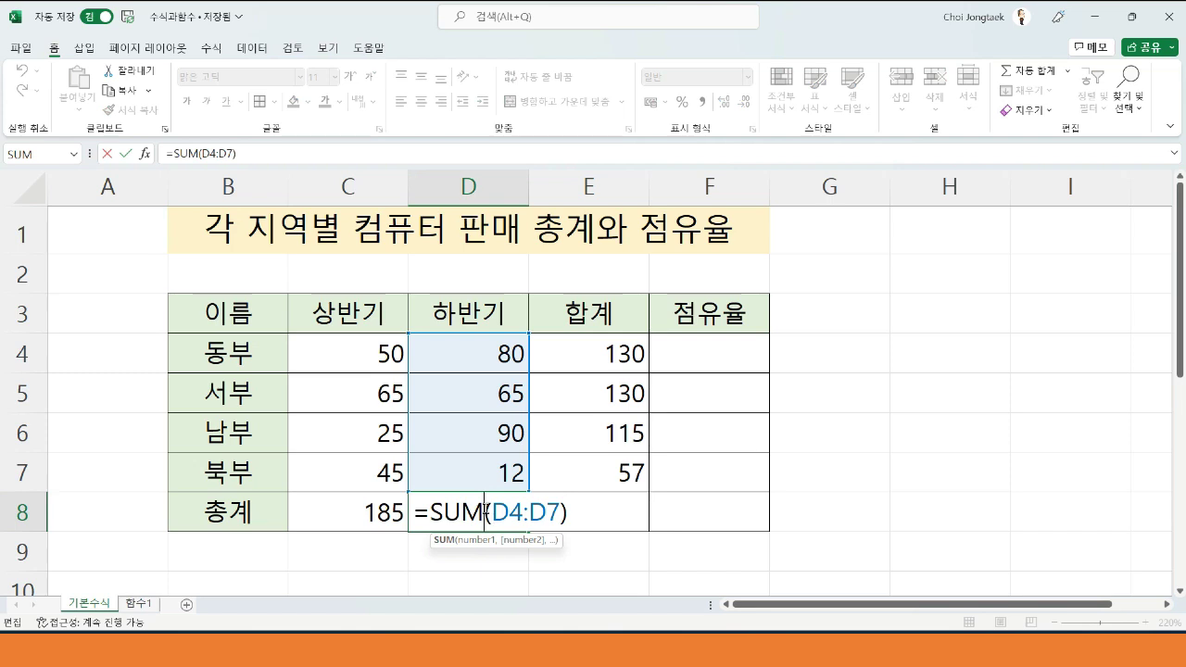
{"action": "key", "text": "Escape"}
{"action": "left_click", "coordinate": [612, 511]}
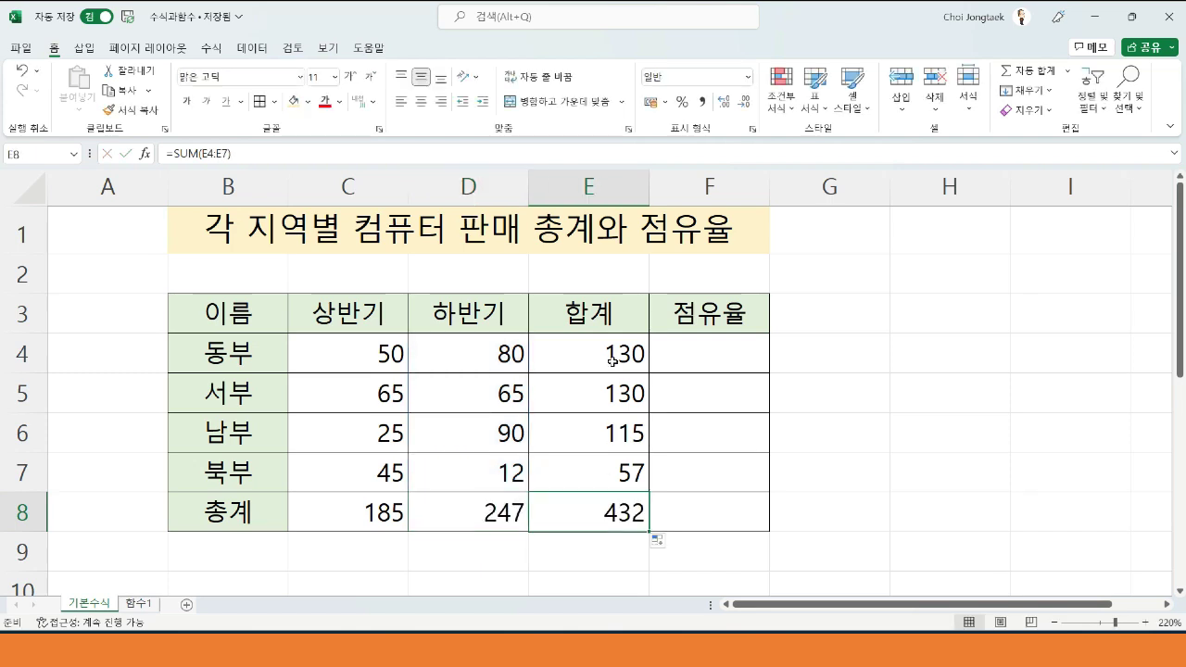
{"action": "double_click", "coordinate": [591, 515]}
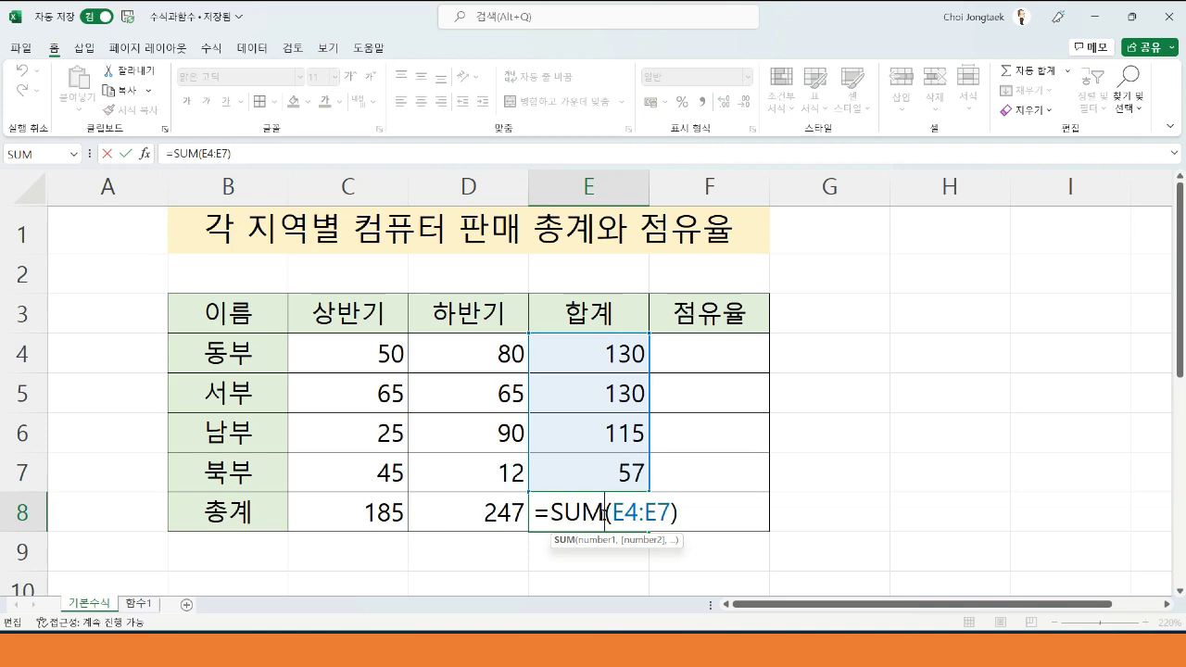
{"action": "key", "text": "Escape"}
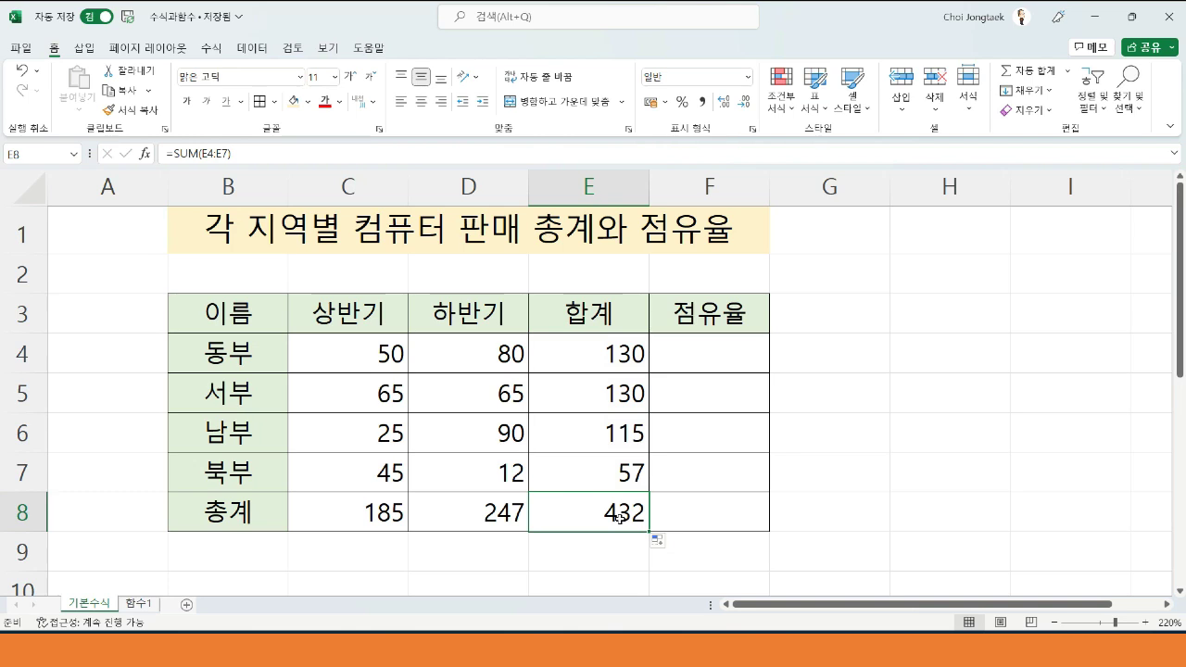
{"action": "left_click", "coordinate": [596, 355]}
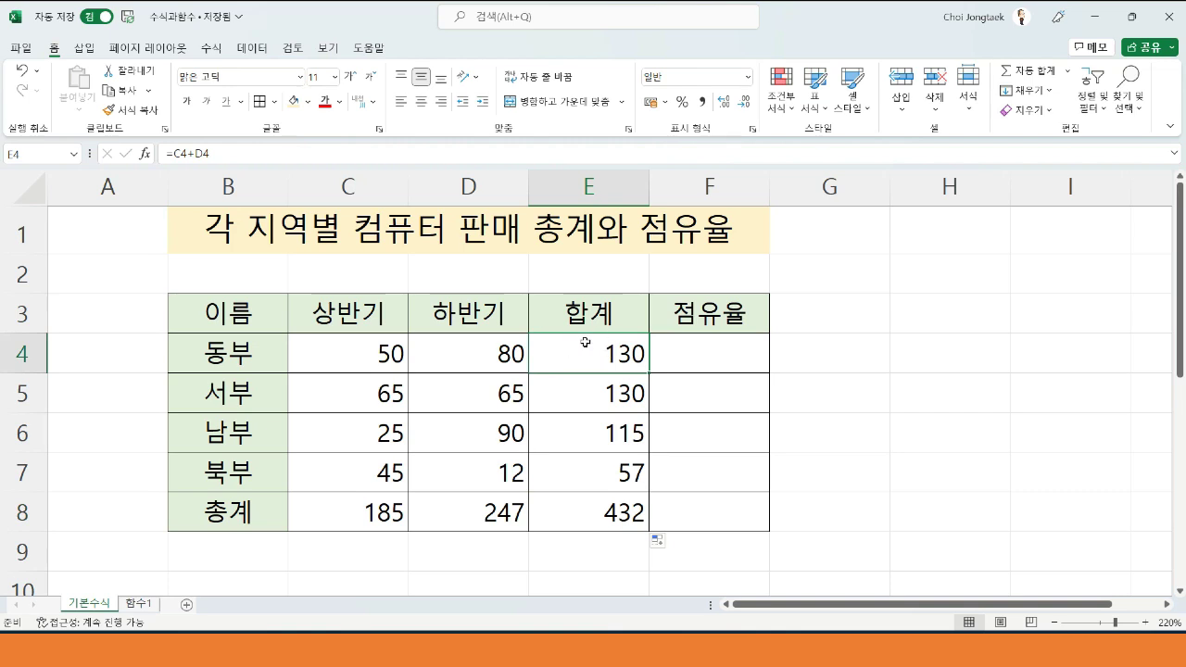
- Review the 상반기 figures in C4:C7 against the SUM range in C8, and the 합계 formulas in E4 and E5
{"action": "left_click", "coordinate": [347, 519]}
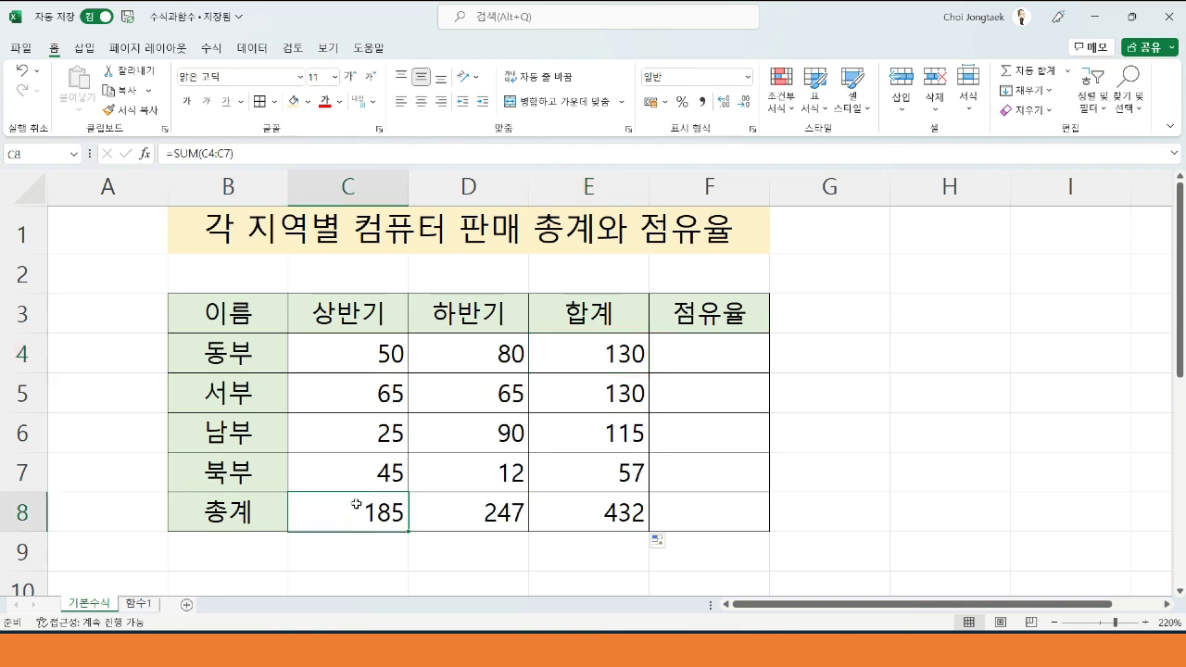
{"action": "left_click", "coordinate": [351, 364]}
{"action": "left_click", "coordinate": [350, 388]}
{"action": "left_click", "coordinate": [343, 434]}
{"action": "left_click", "coordinate": [335, 468]}
{"action": "left_click", "coordinate": [350, 506]}
{"action": "left_click", "coordinate": [597, 346]}
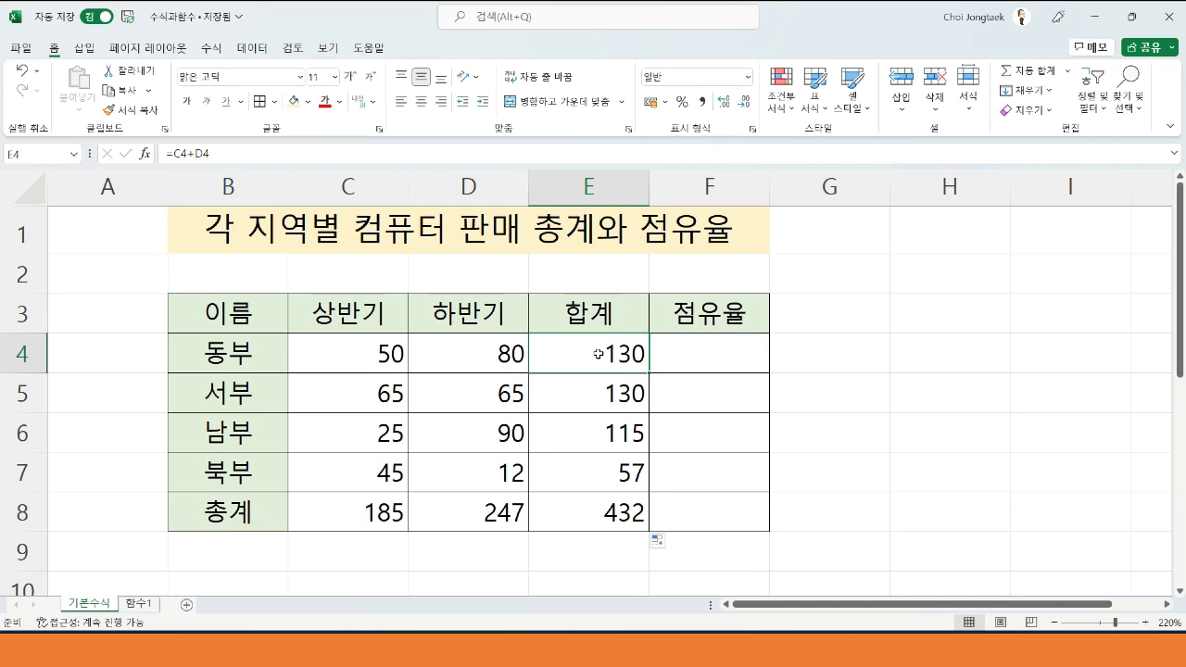
{"action": "left_click", "coordinate": [596, 393]}
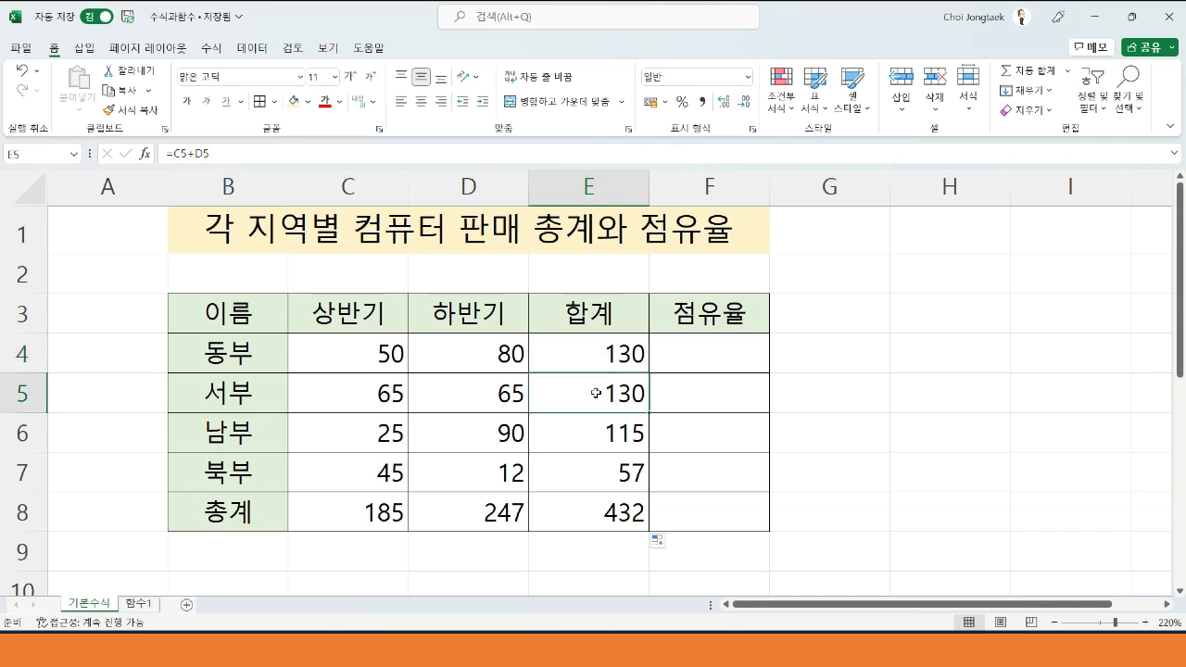
{"action": "left_click", "coordinate": [599, 354]}
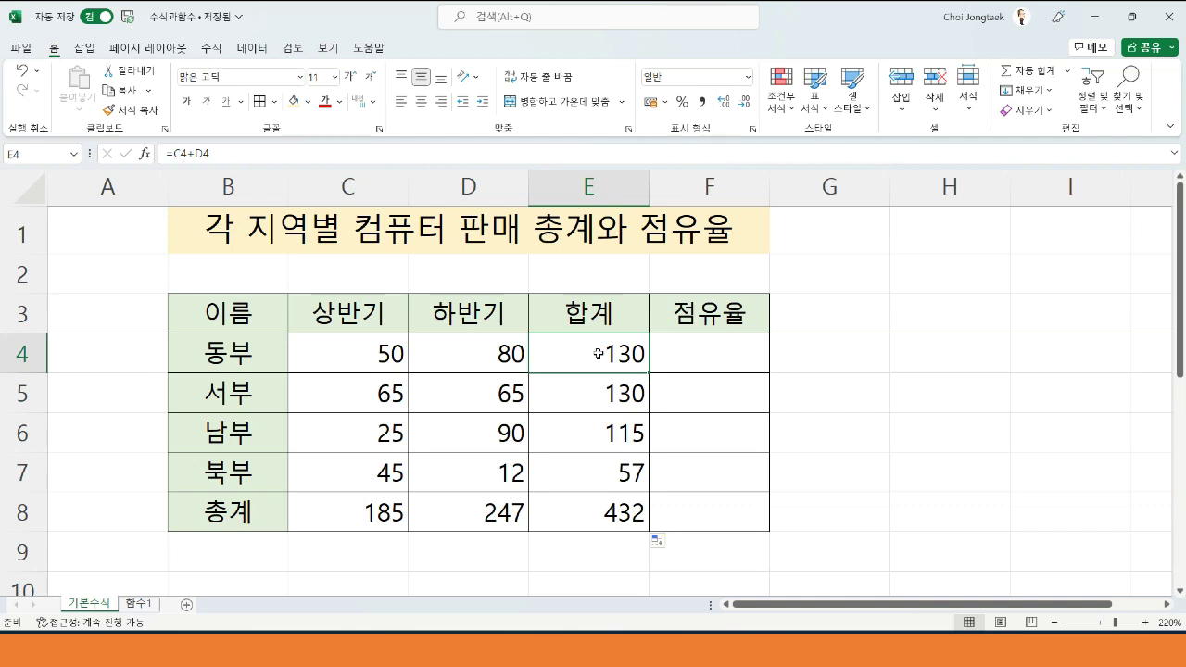
- Apply a red font color to the overall total in E8
{"action": "left_click", "coordinate": [702, 354]}
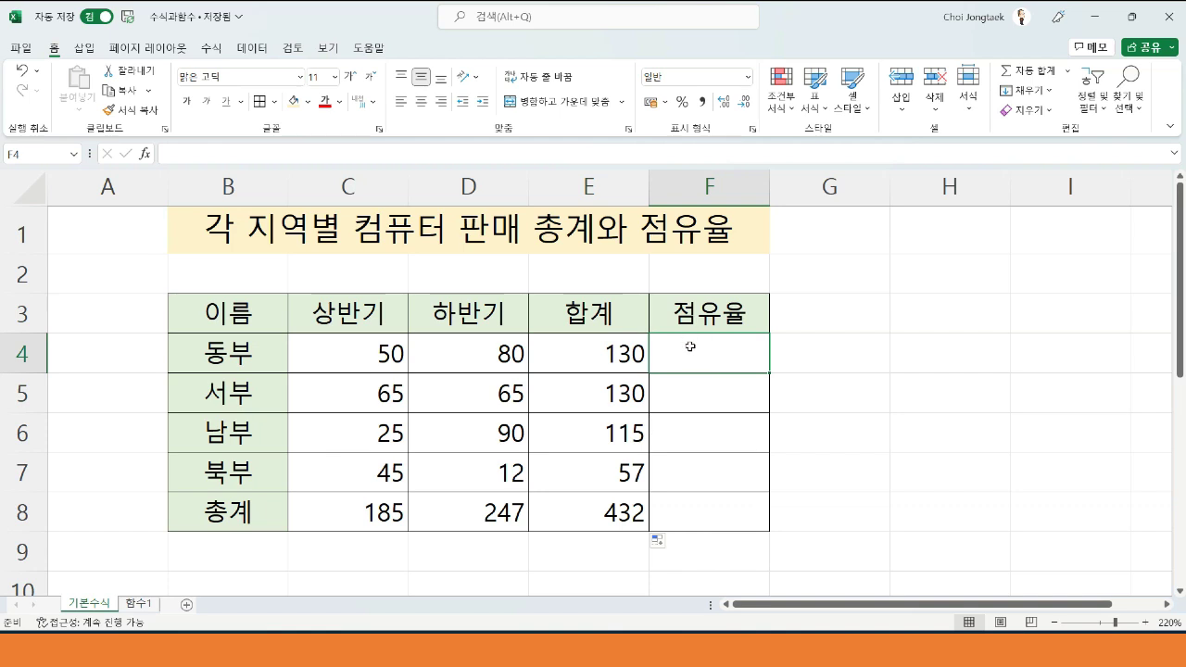
{"action": "left_click", "coordinate": [595, 502]}
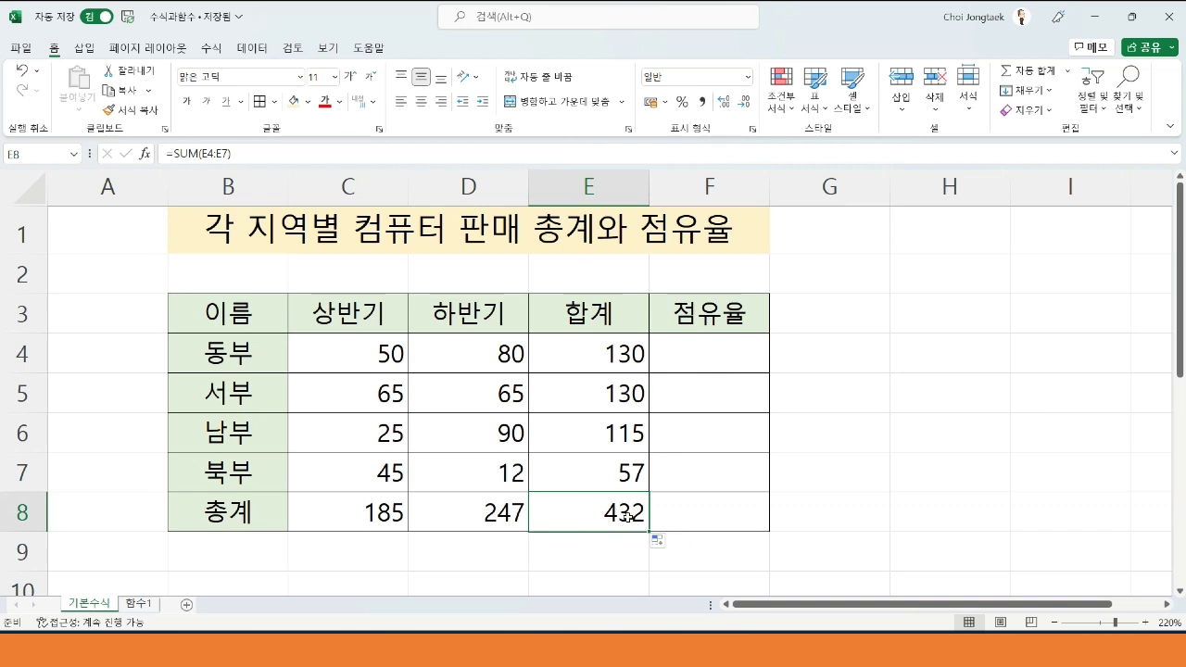
{"action": "left_click", "coordinate": [325, 101]}
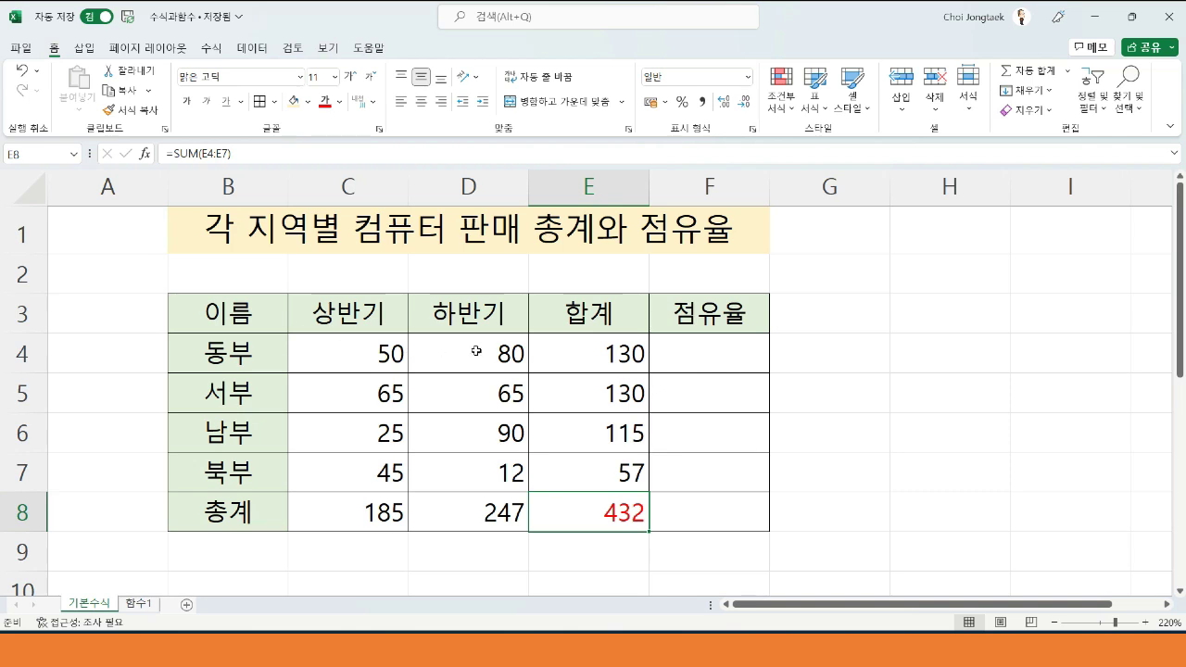
- Examine the 동부 합계 in E4 and the overall total in E8 as the two values needed for the 점유율
{"action": "left_click", "coordinate": [616, 357]}
{"action": "left_click", "coordinate": [704, 354]}
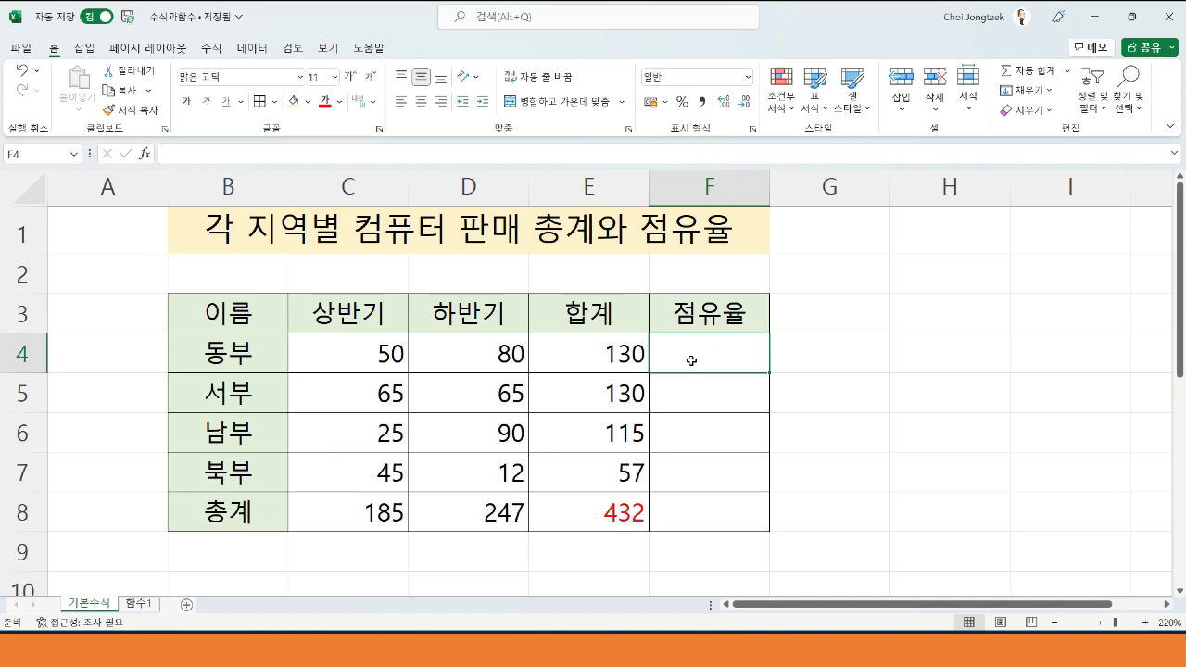
{"action": "left_click", "coordinate": [613, 345]}
{"action": "left_click", "coordinate": [609, 512]}
{"action": "left_click", "coordinate": [606, 367]}
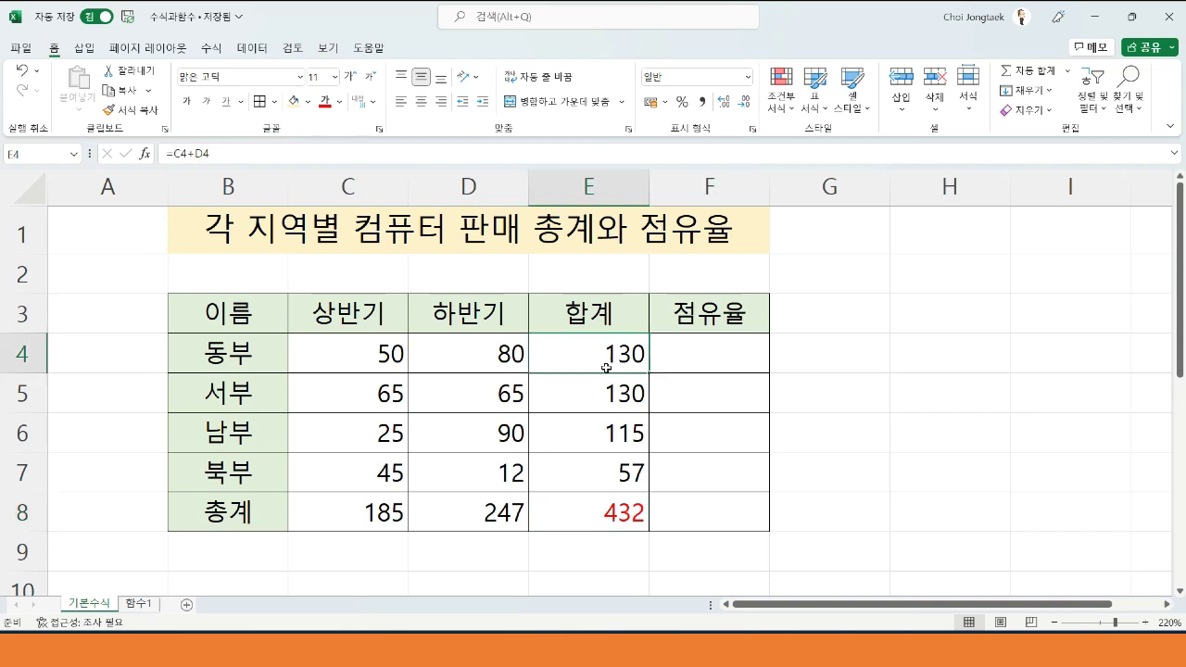
{"action": "left_click", "coordinate": [608, 510]}
{"action": "left_click", "coordinate": [624, 363]}
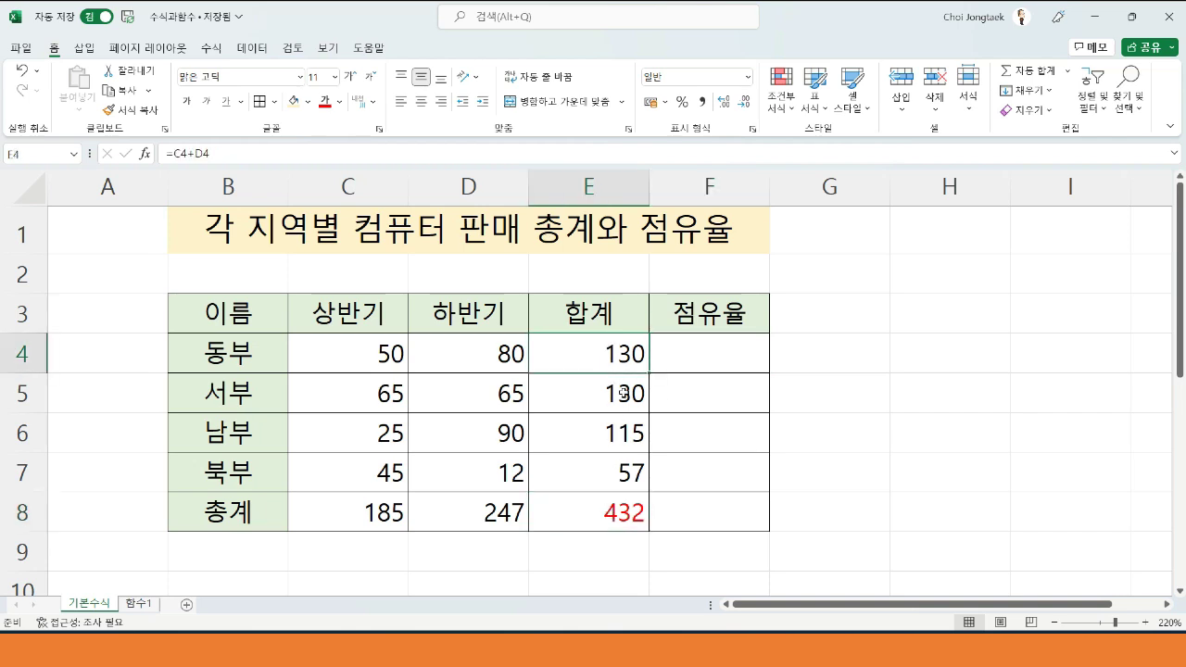
{"action": "left_click", "coordinate": [620, 509]}
- Calculate the 동부 점유율 in F4 by dividing its 합계 by the overall total with =E4/E8
{"action": "left_click", "coordinate": [706, 354]}
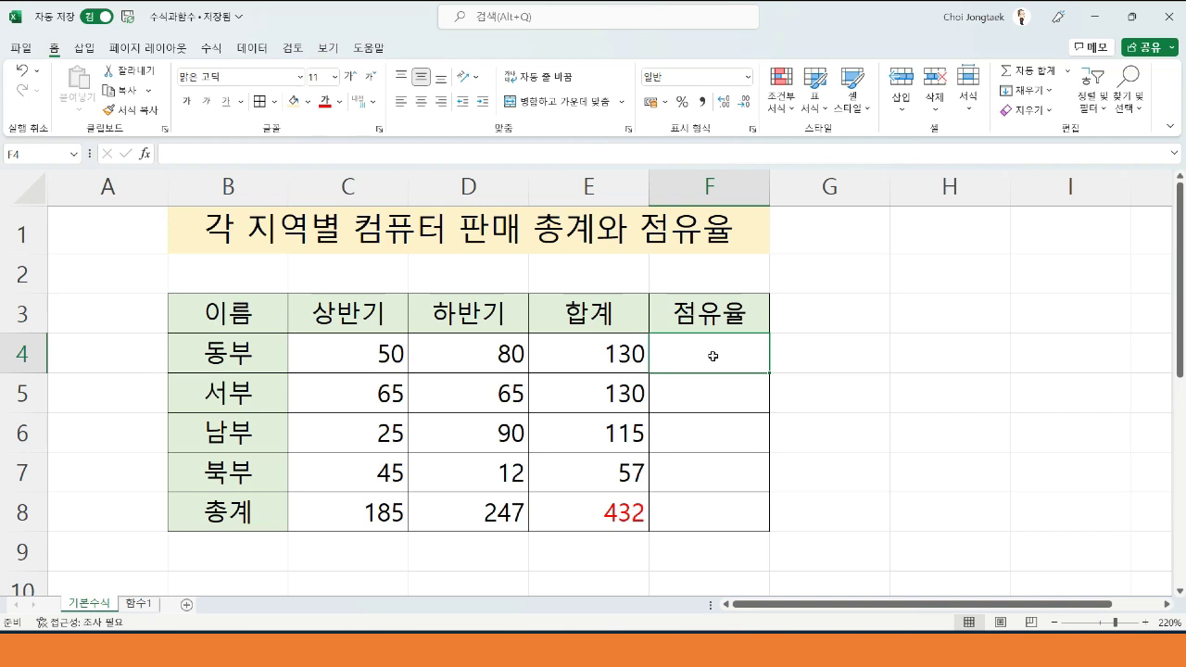
{"action": "type", "text": "="}
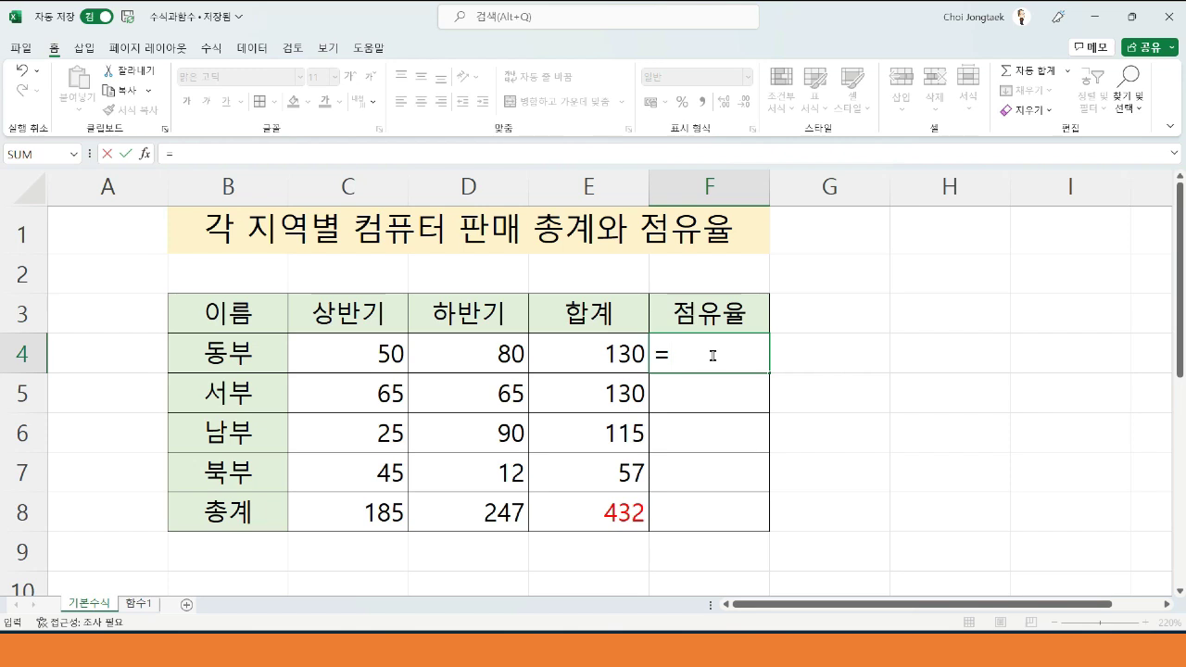
{"action": "left_click", "coordinate": [595, 351]}
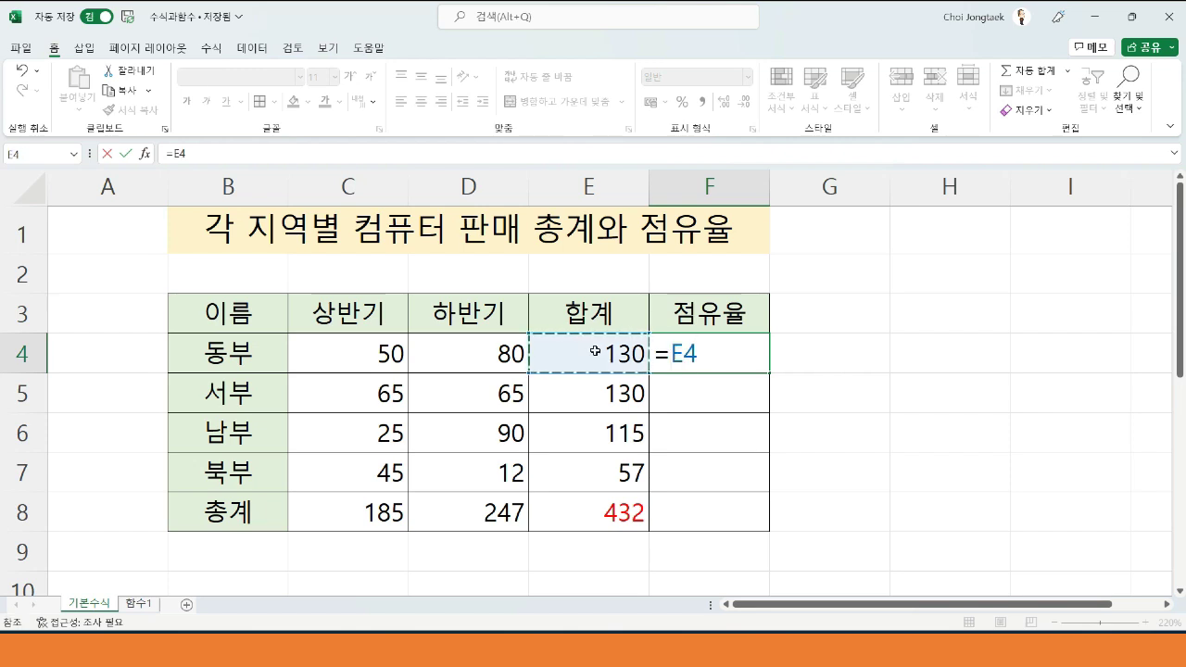
{"action": "type", "text": "/"}
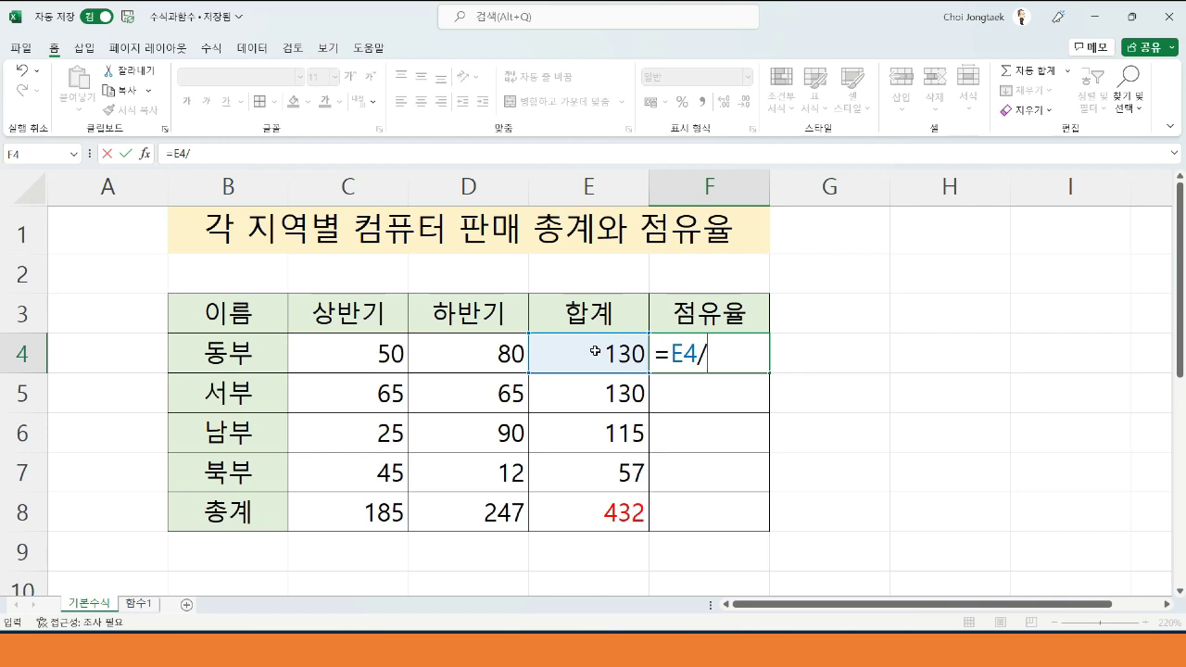
{"action": "left_click", "coordinate": [606, 505]}
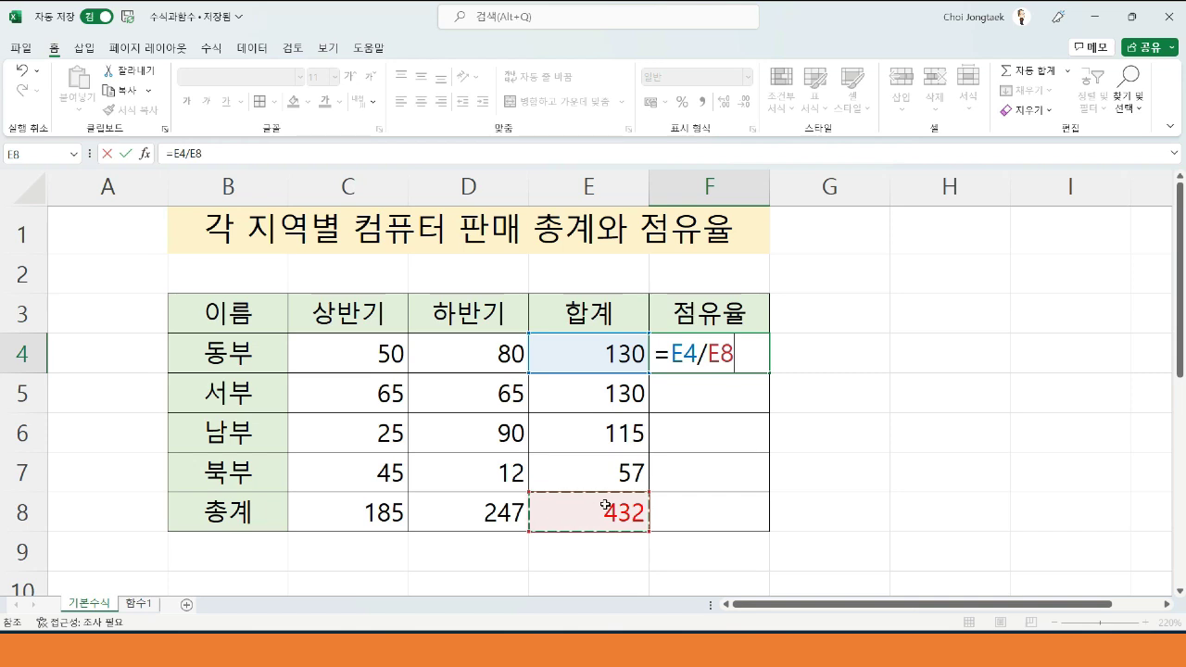
{"action": "key", "text": "Return"}
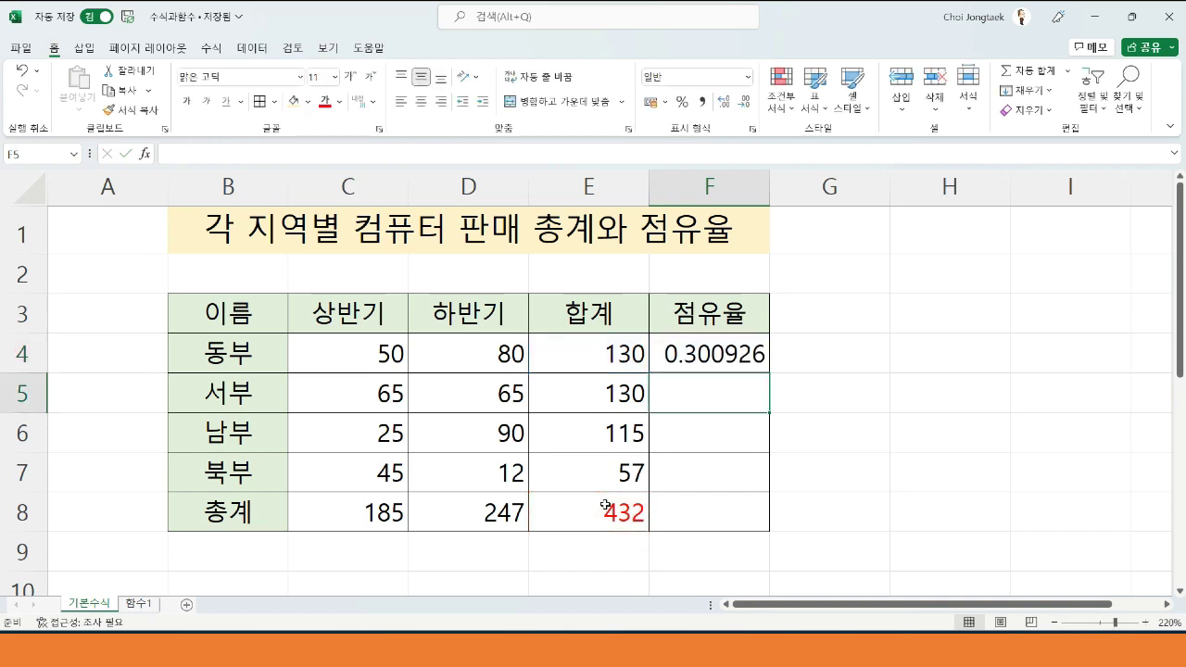
- Review the 점유율 formula in F4 and the cells it refers to, E4 and E8
{"action": "left_click", "coordinate": [665, 350]}
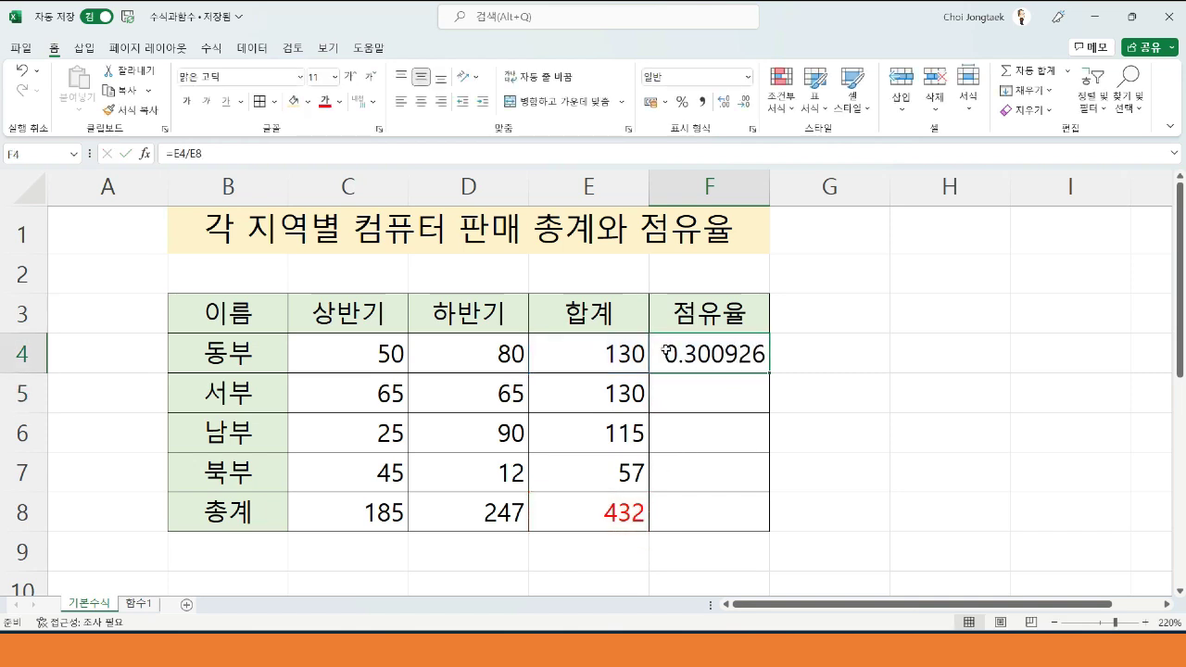
{"action": "left_click", "coordinate": [600, 523]}
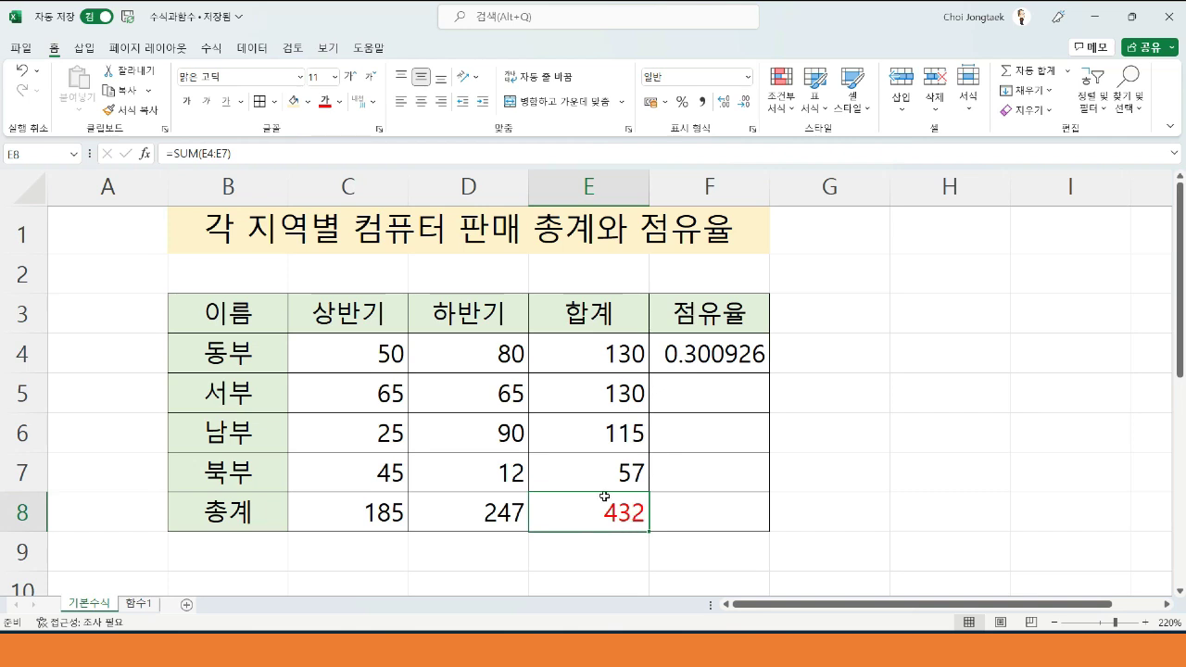
{"action": "left_click", "coordinate": [586, 363]}
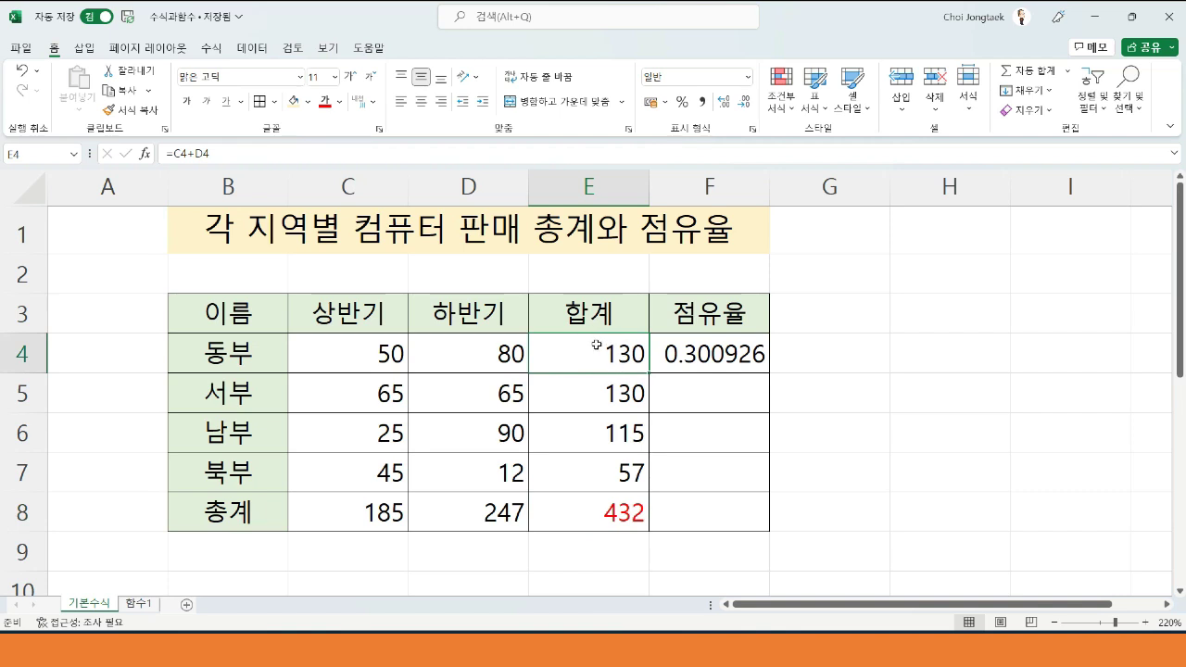
{"action": "left_click", "coordinate": [628, 518]}
{"action": "left_click", "coordinate": [608, 349]}
{"action": "left_click", "coordinate": [727, 360]}
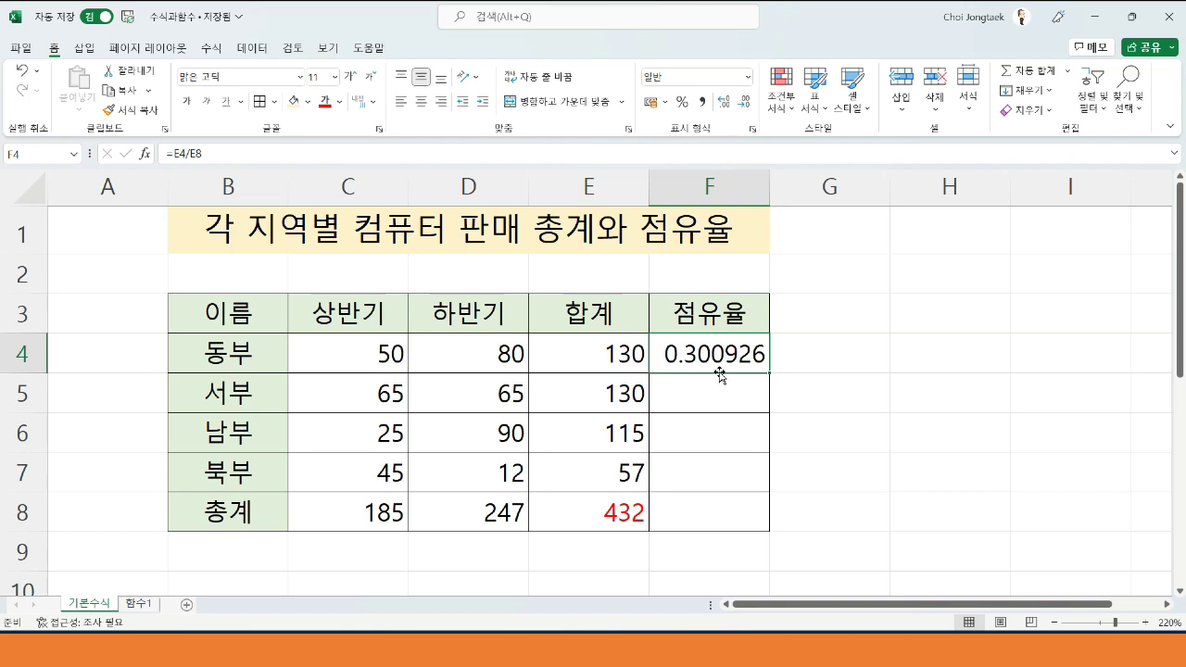
{"action": "left_click", "coordinate": [709, 386]}
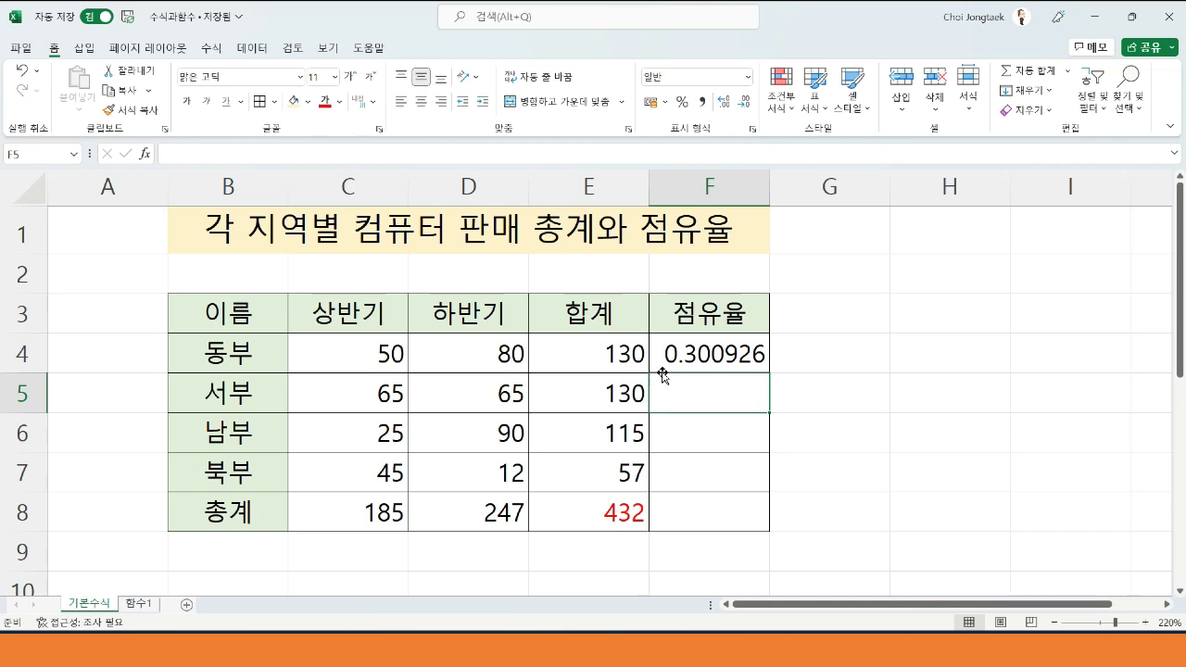
{"action": "left_click", "coordinate": [595, 354]}
{"action": "left_click", "coordinate": [619, 512]}
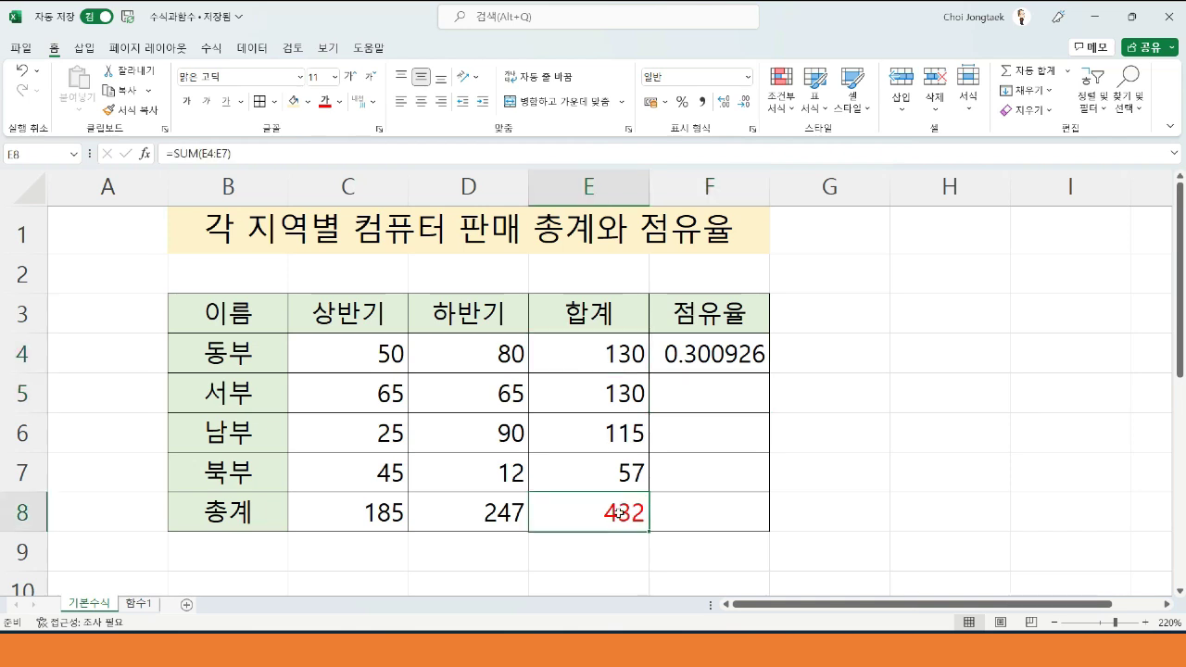
- Try to copy the =E4/E8 formula from F4 down through F7 and check the cell references in F5
{"action": "left_click", "coordinate": [690, 343]}
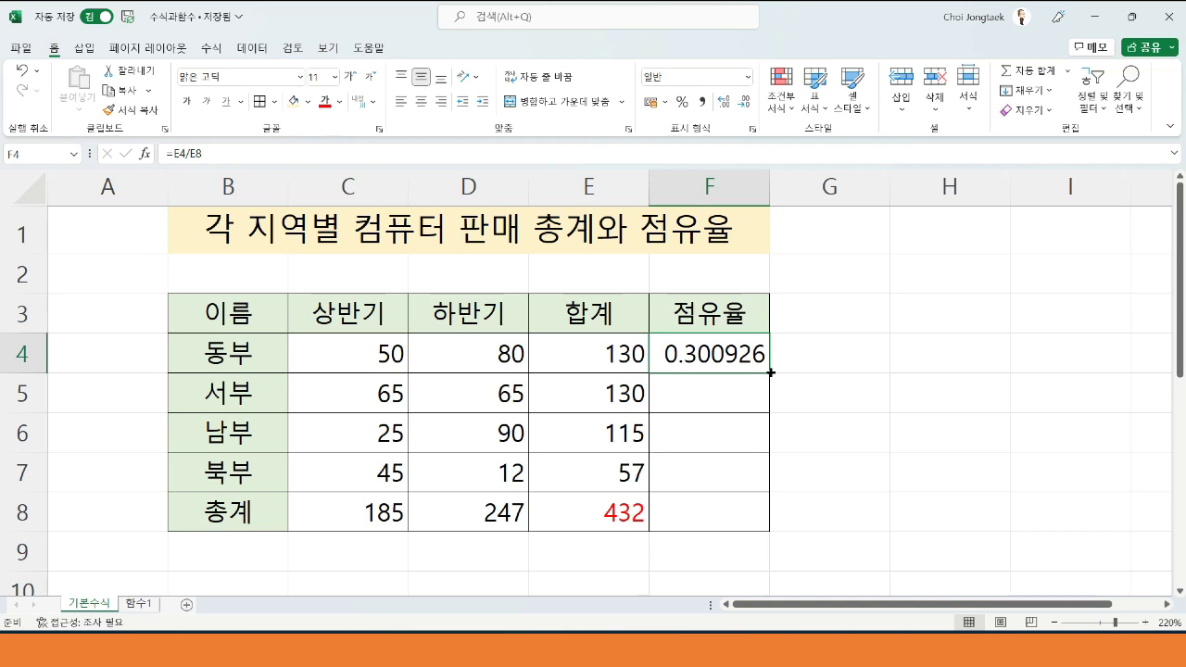
{"action": "left_click_drag", "start_coordinate": [770, 372], "coordinate": [768, 483]}
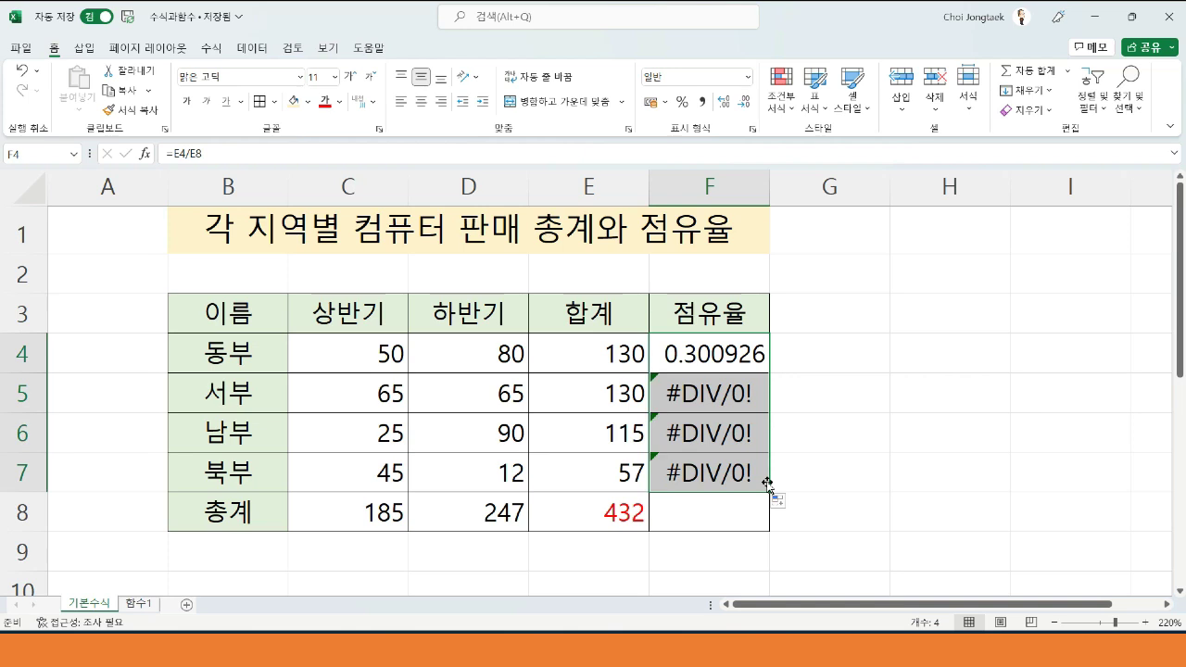
{"action": "left_click", "coordinate": [713, 398]}
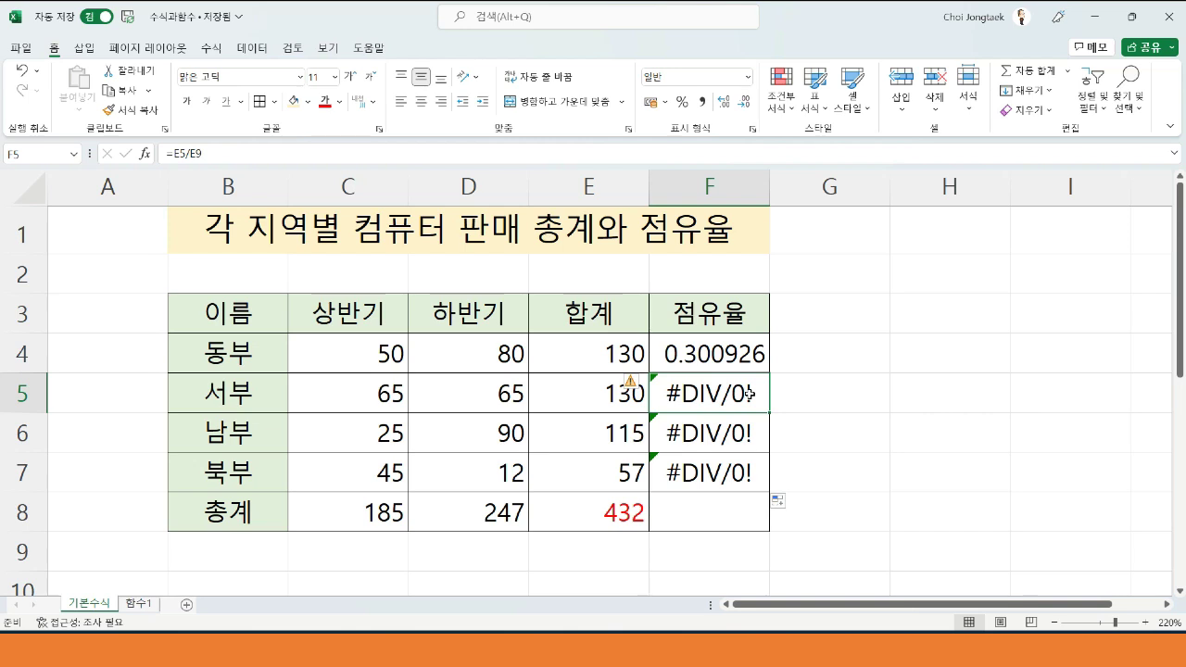
{"action": "double_click", "coordinate": [749, 394]}
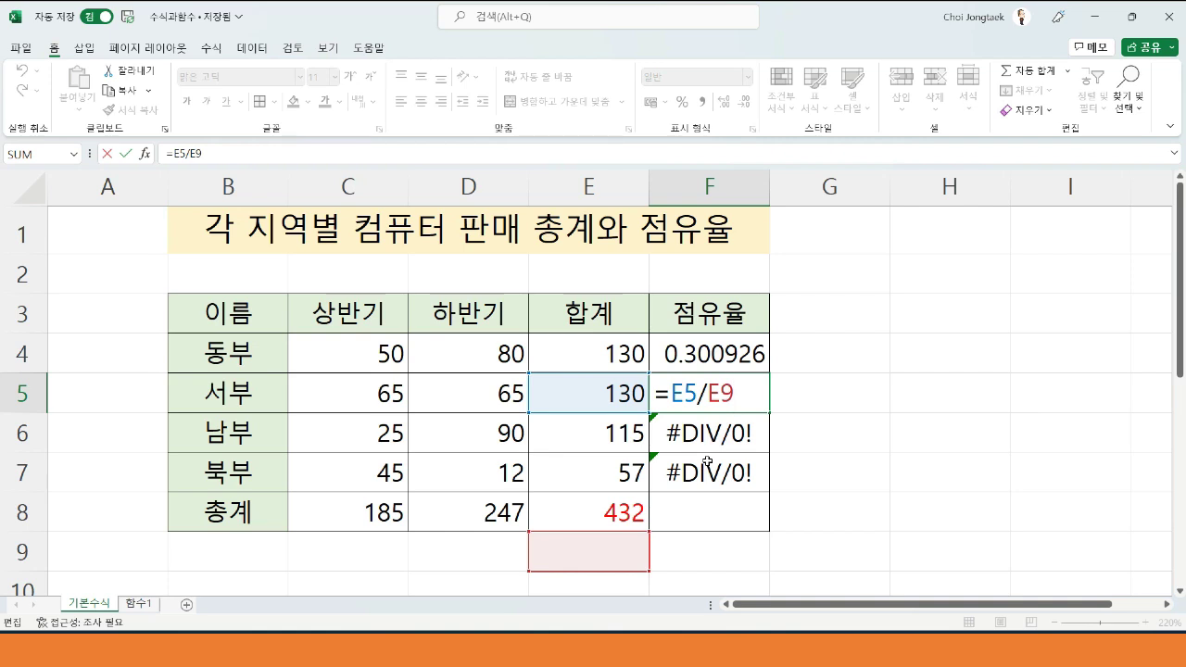
{"action": "key", "text": "ctrl+Return"}
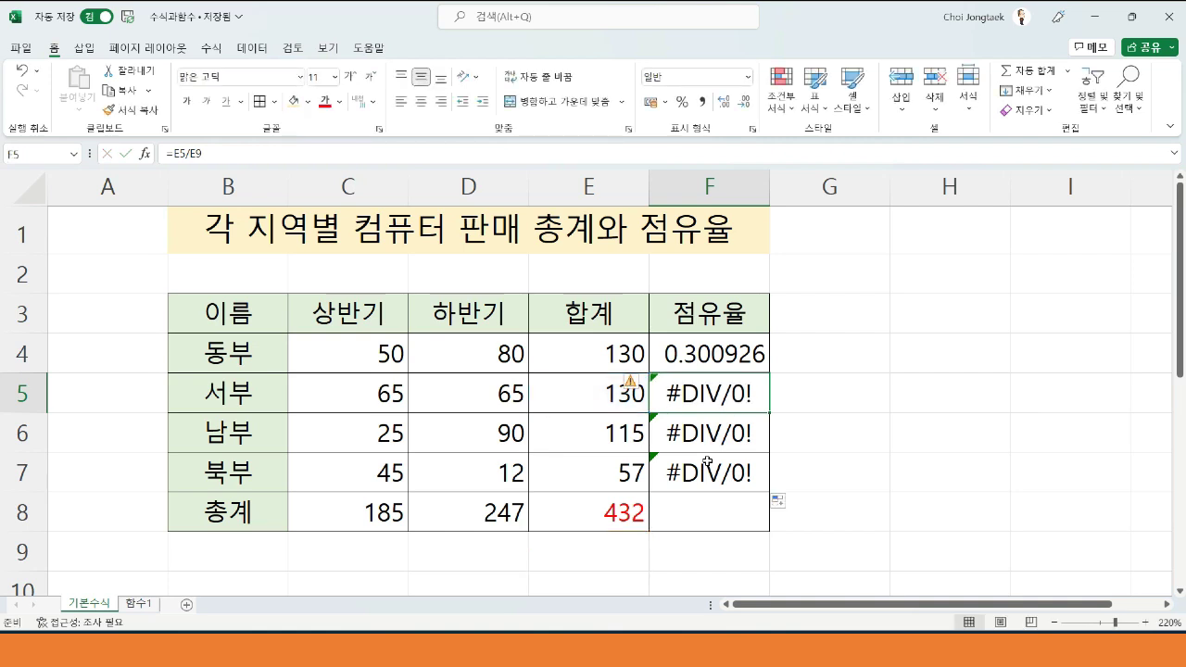
- Make the overall total reference in F4 absolute so the 동부 점유율 formula reads =E4/$E$8
{"action": "left_click", "coordinate": [712, 361]}
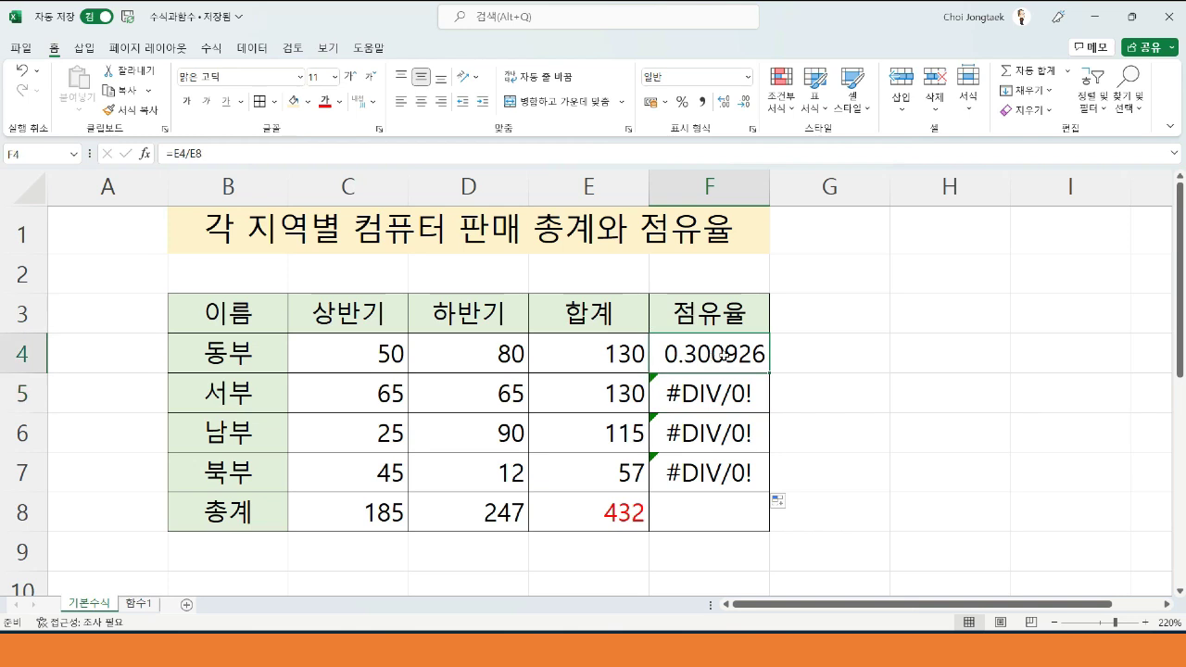
{"action": "double_click", "coordinate": [724, 355]}
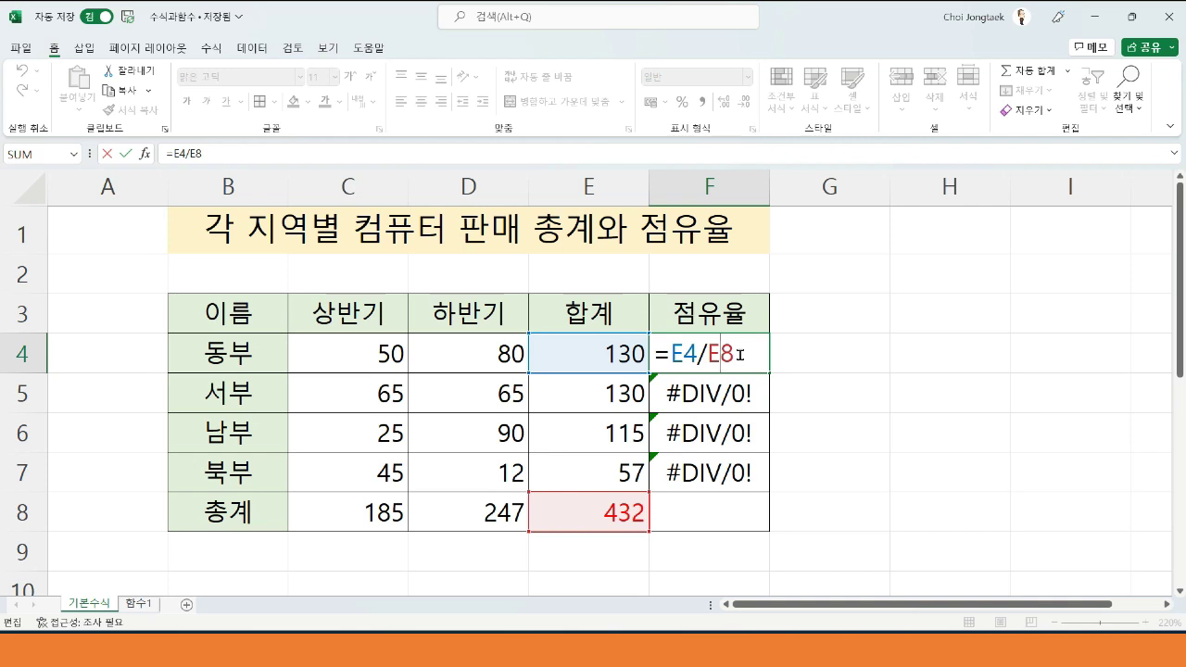
{"action": "left_click_drag", "start_coordinate": [709, 354], "coordinate": [732, 356]}
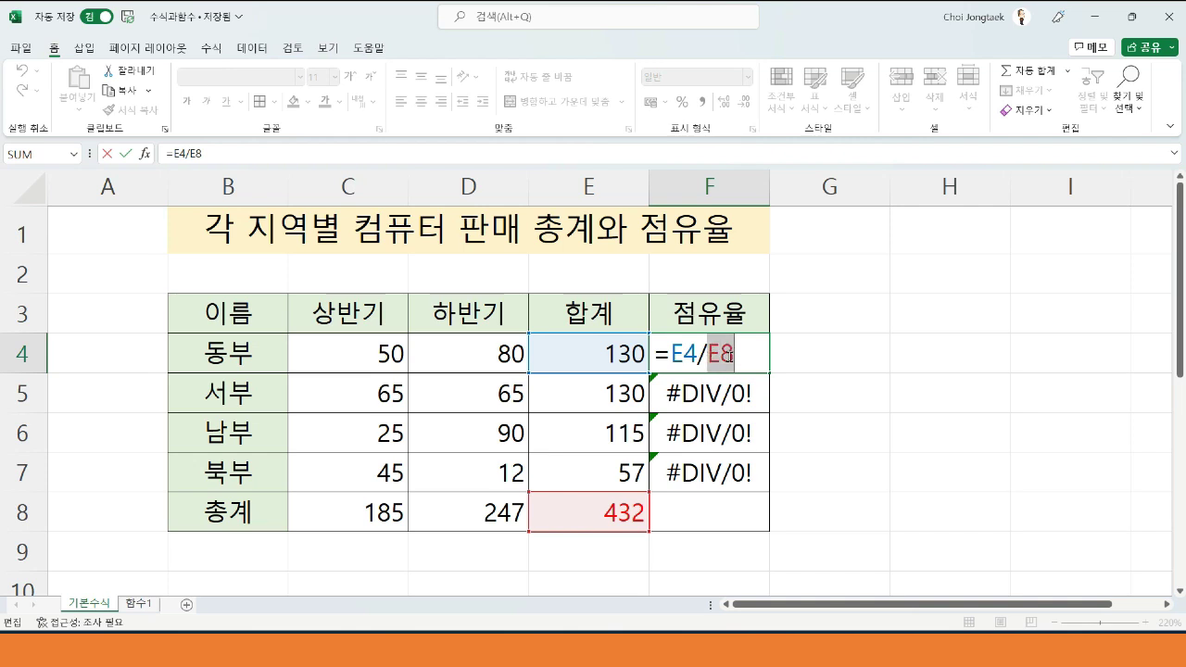
{"action": "key", "text": "F4"}
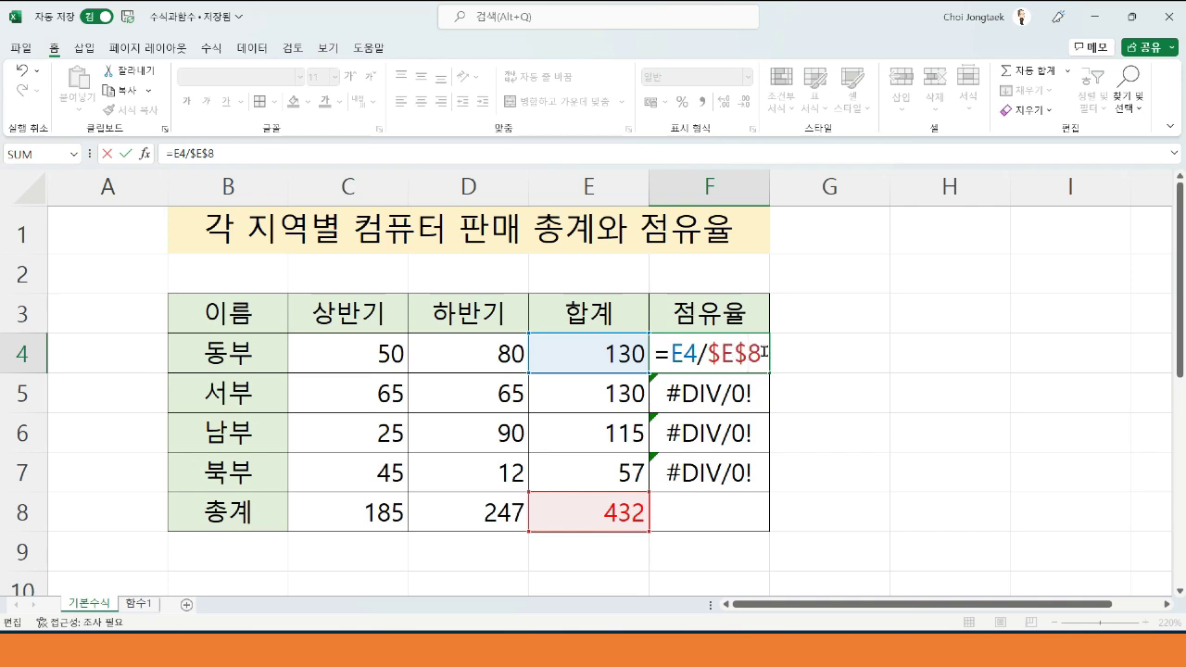
{"action": "key", "text": "Return"}
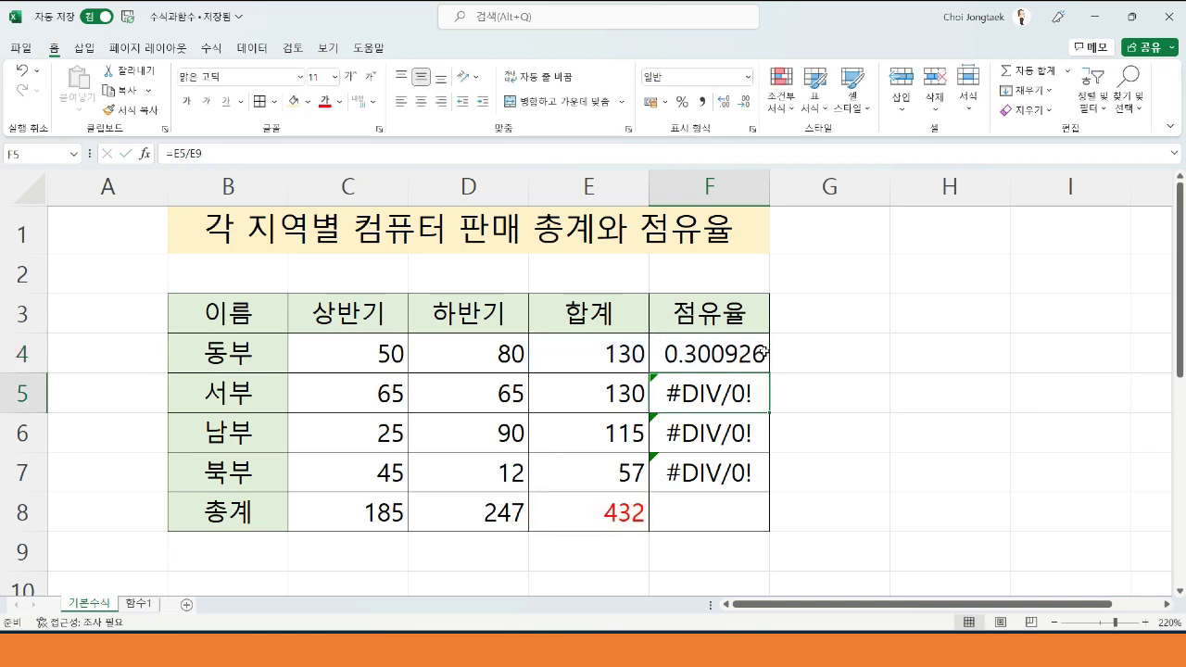
- Copy the =E4/$E$8 formula from F4 down through F7 and check the copied formula in F6
{"action": "left_click", "coordinate": [712, 347]}
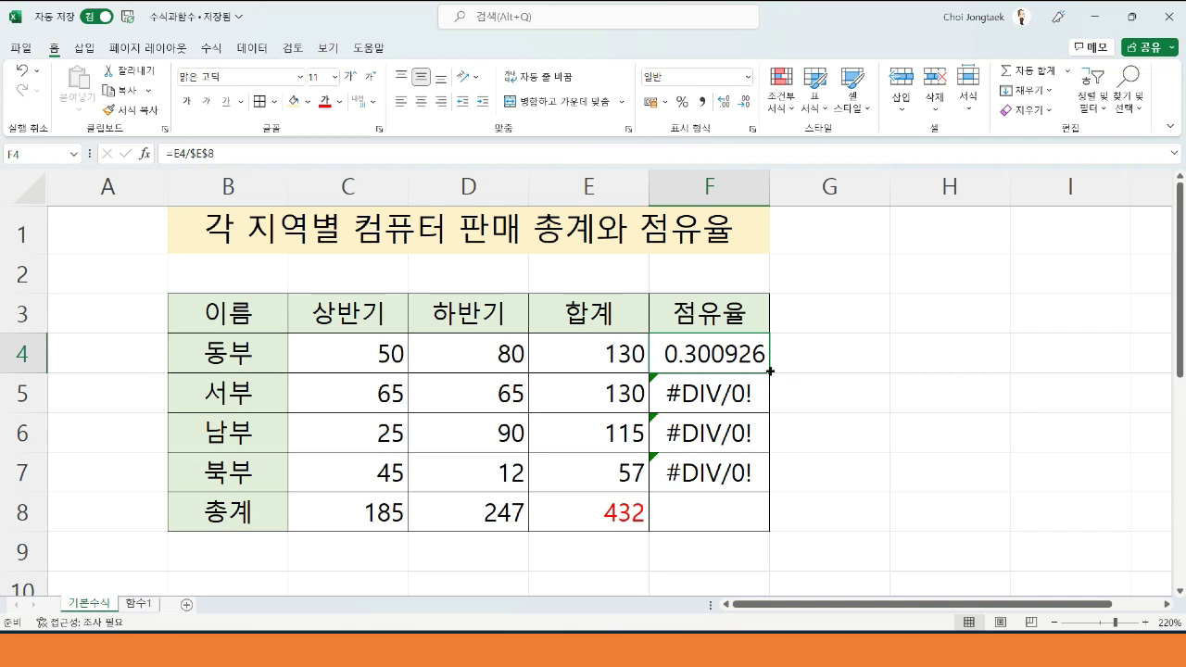
{"action": "left_click_drag", "start_coordinate": [769, 371], "coordinate": [764, 480]}
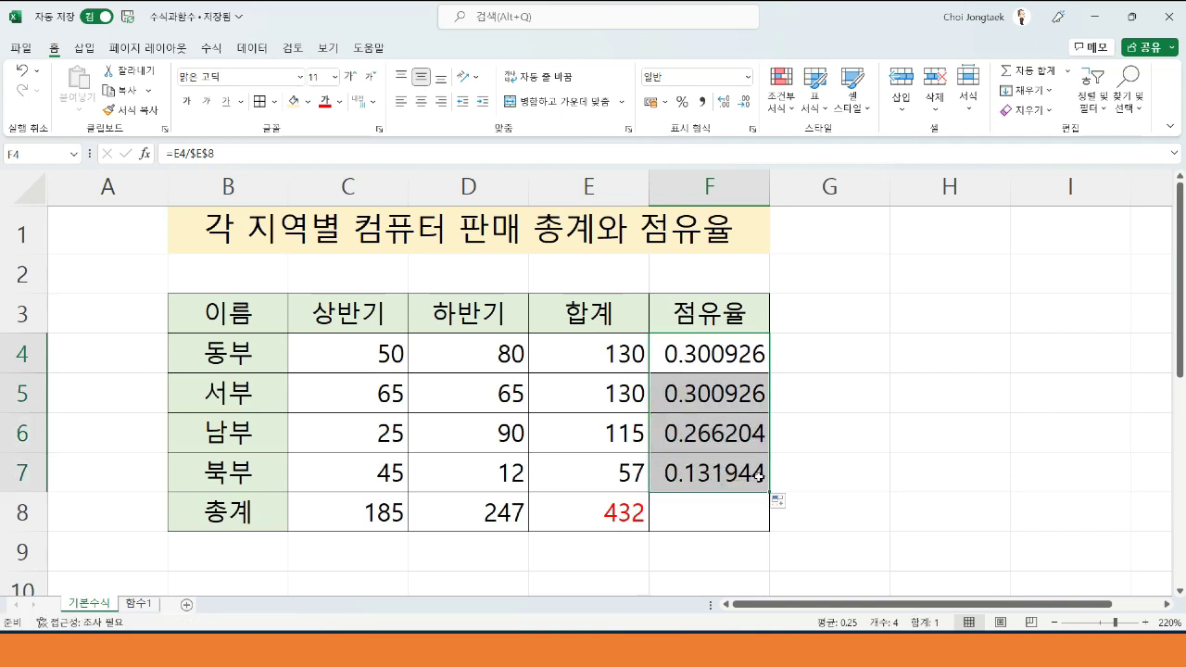
{"action": "left_click", "coordinate": [705, 444]}
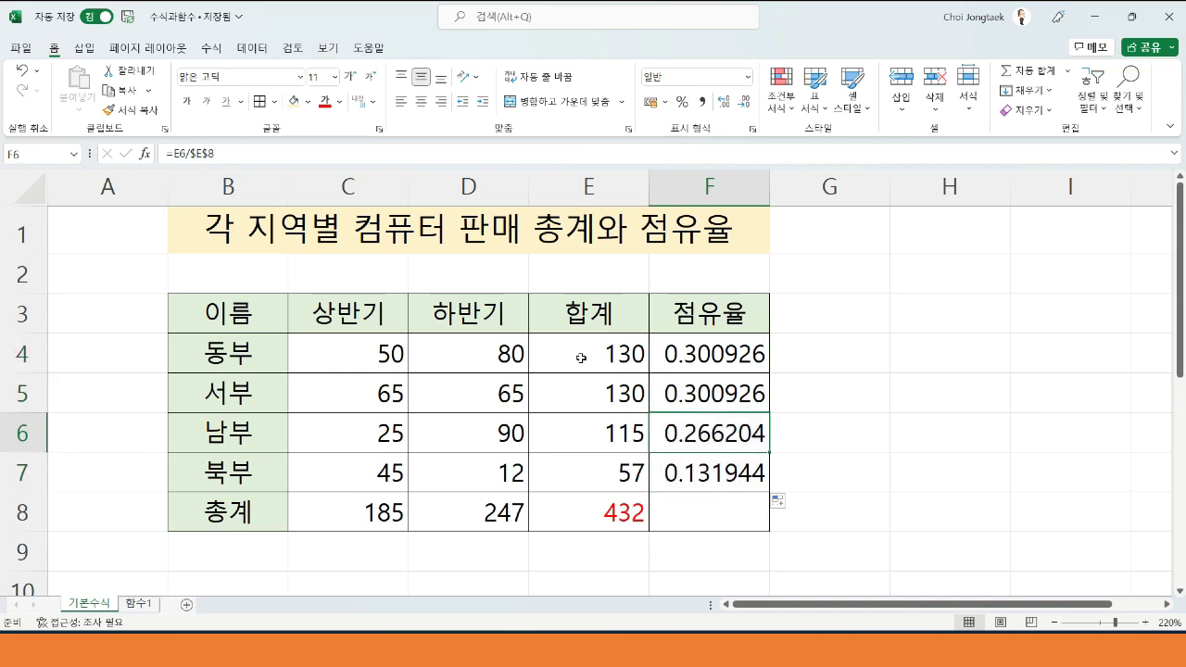
- Check the cell references of the copied 점유율 formulas in F5 and F6
{"action": "left_click", "coordinate": [697, 387]}
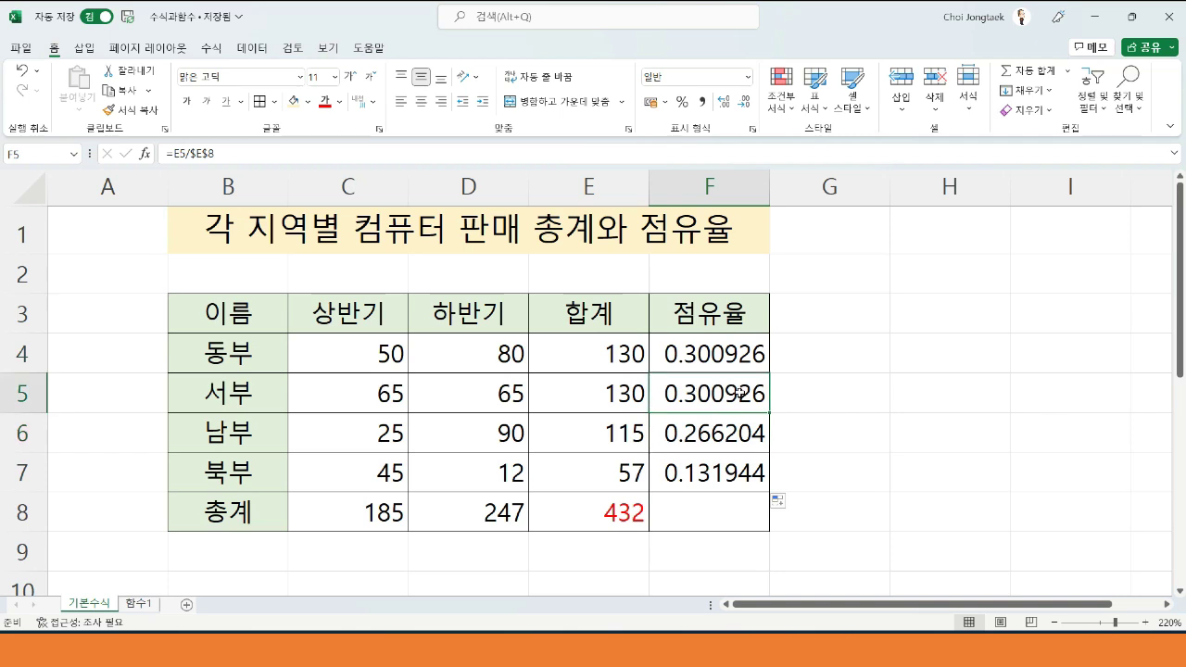
{"action": "double_click", "coordinate": [735, 390]}
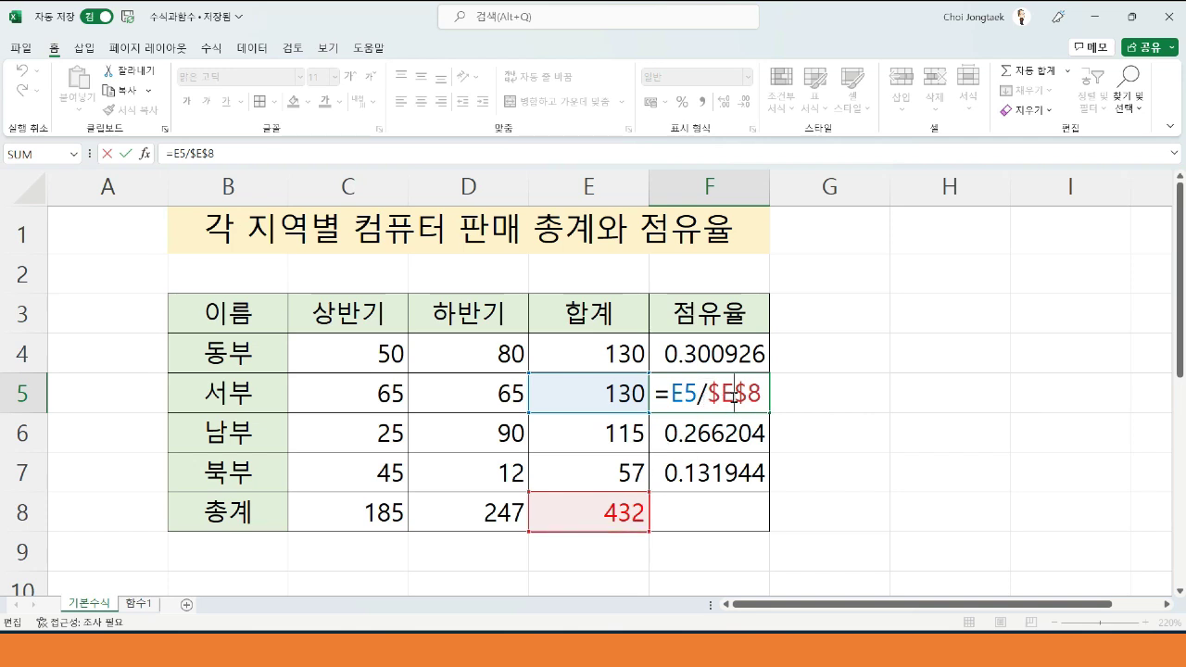
{"action": "key", "text": "ctrl+Return"}
{"action": "left_click", "coordinate": [693, 436]}
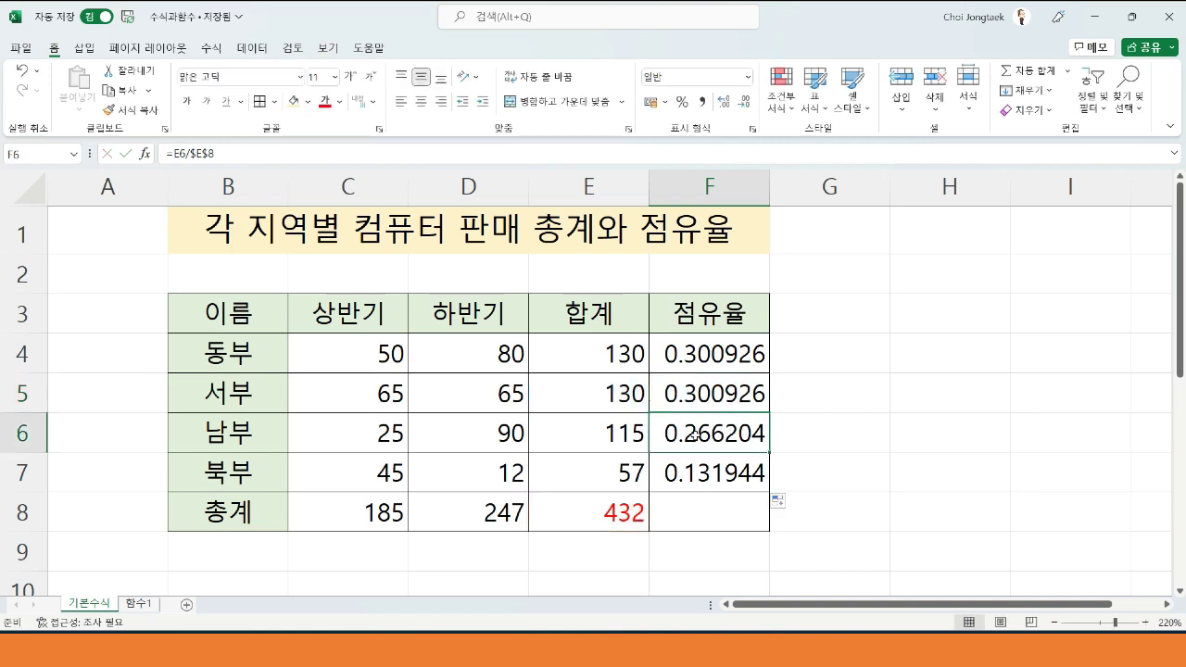
{"action": "double_click", "coordinate": [723, 434]}
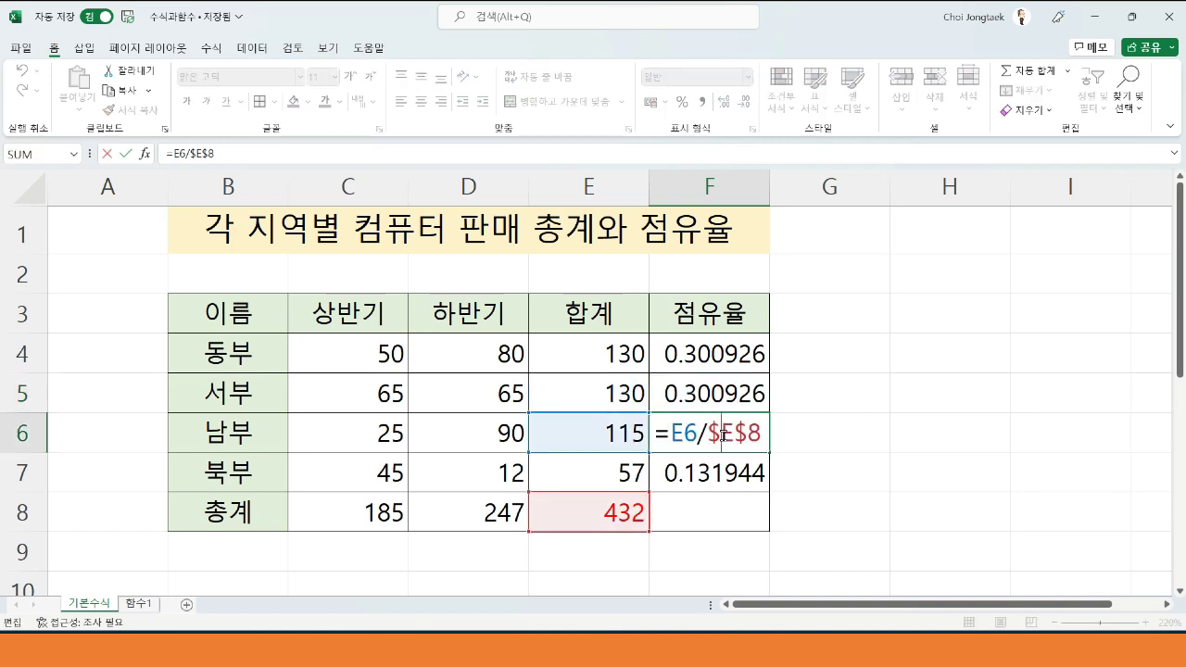
{"action": "key", "text": "ctrl+Return"}
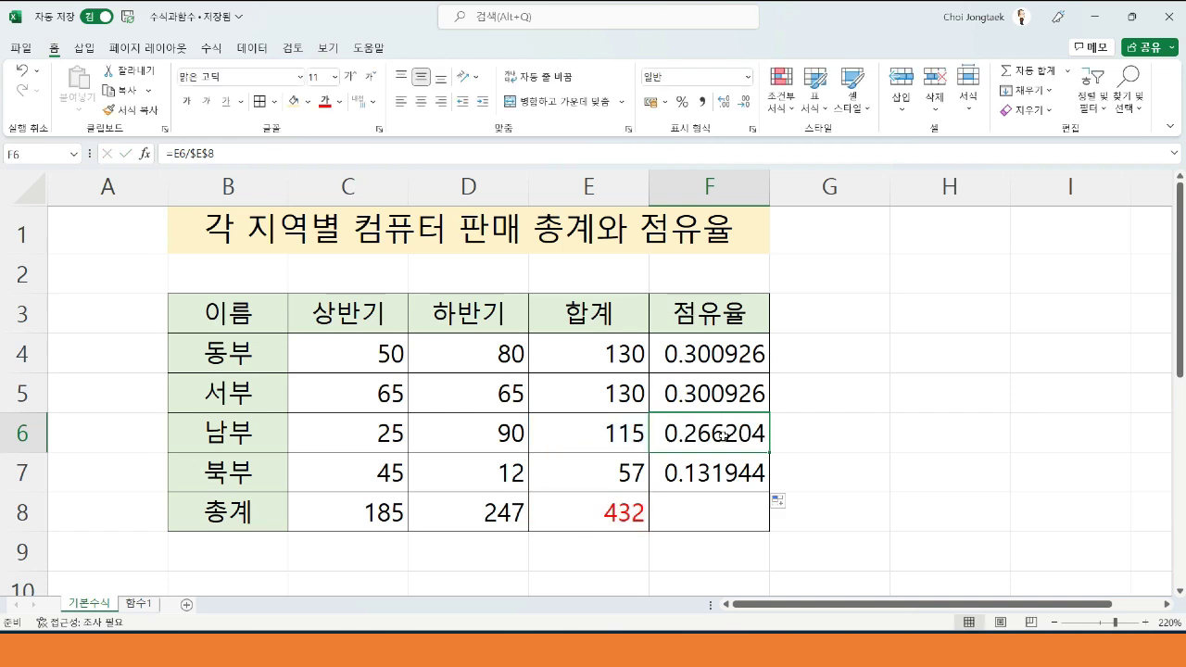
- Compare the 점유율 formulas in F4 and F5 and trace the 서부 formula to E5 and E8
{"action": "left_click", "coordinate": [724, 354]}
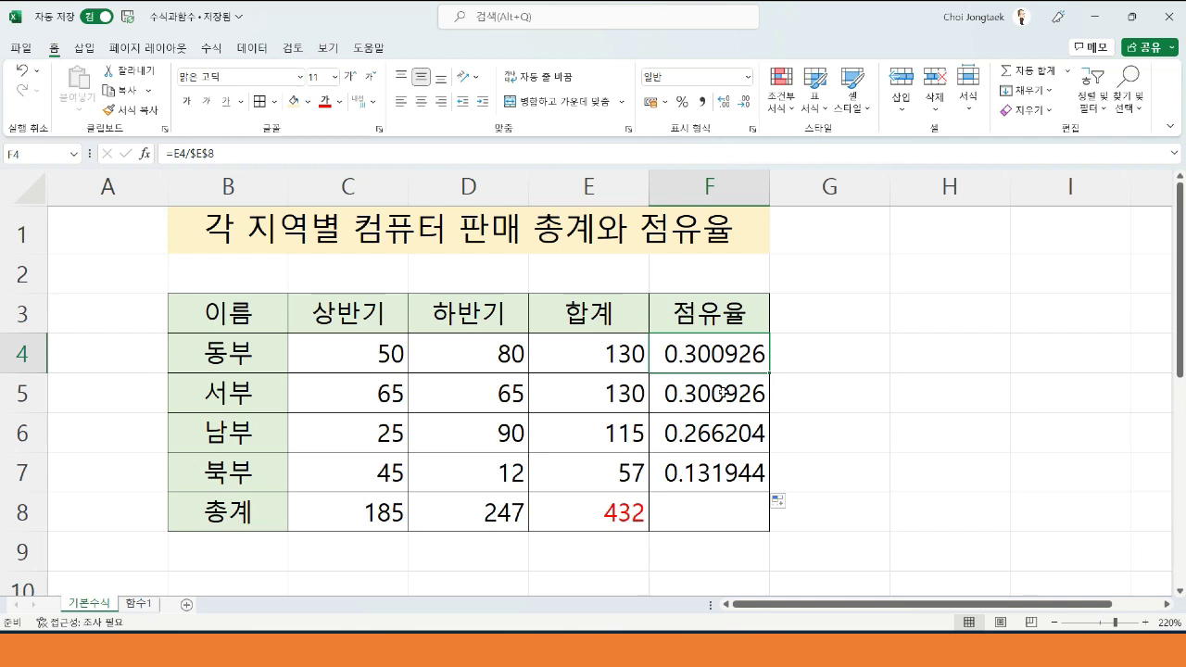
{"action": "left_click", "coordinate": [719, 394]}
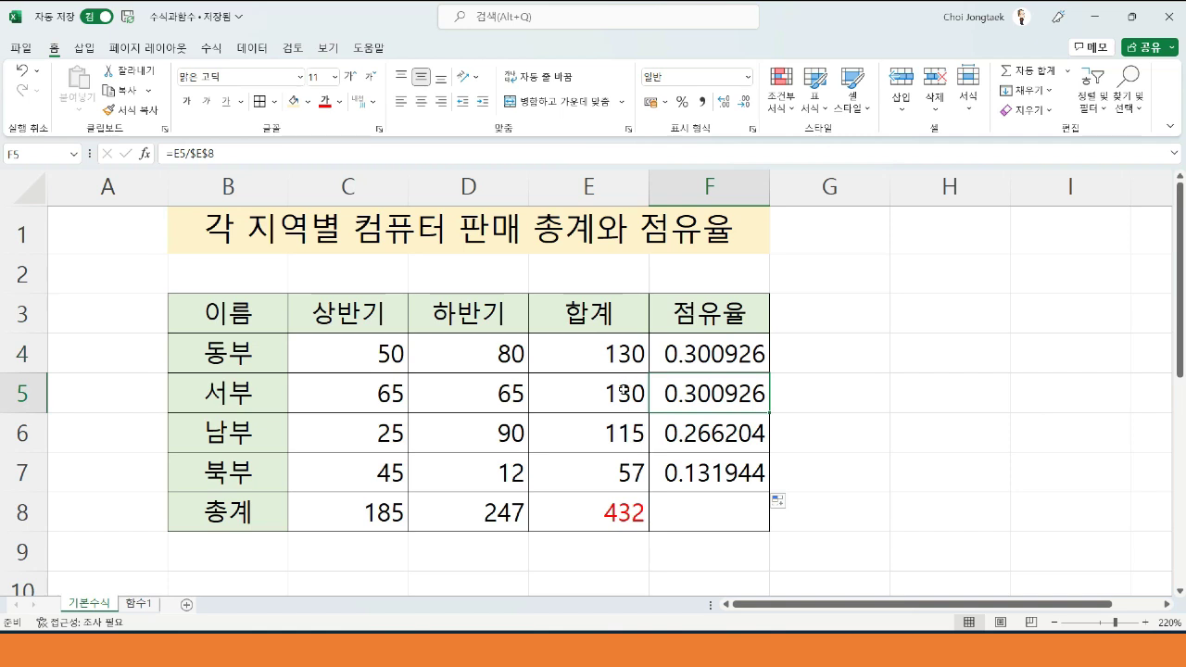
{"action": "left_click", "coordinate": [624, 392]}
{"action": "left_click", "coordinate": [619, 517]}
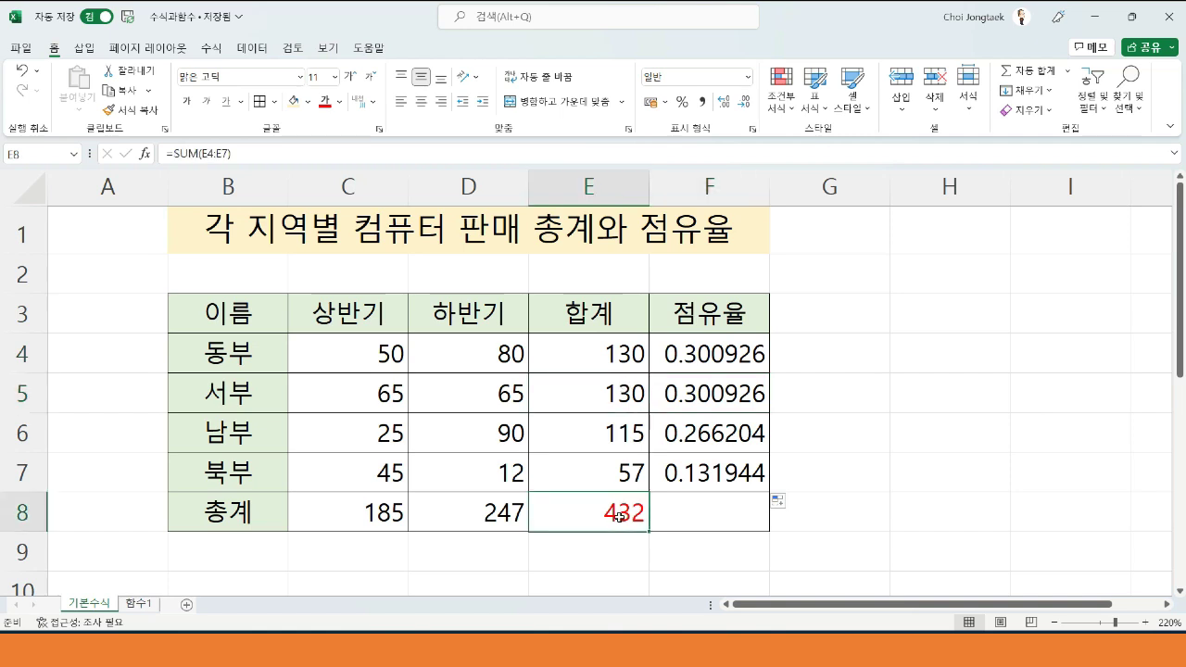
{"action": "left_click", "coordinate": [719, 398]}
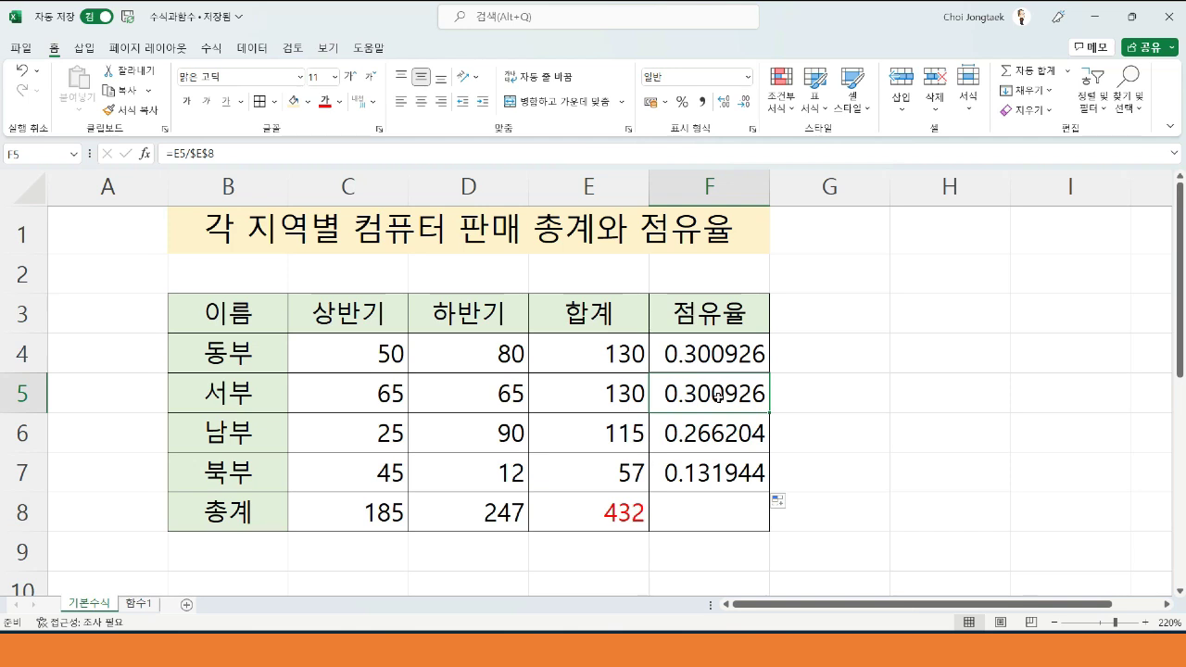
- Match the region names in column B with their 점유율 values in F4 through F7
{"action": "left_click", "coordinate": [252, 357]}
{"action": "left_click", "coordinate": [245, 389]}
{"action": "left_click", "coordinate": [244, 358]}
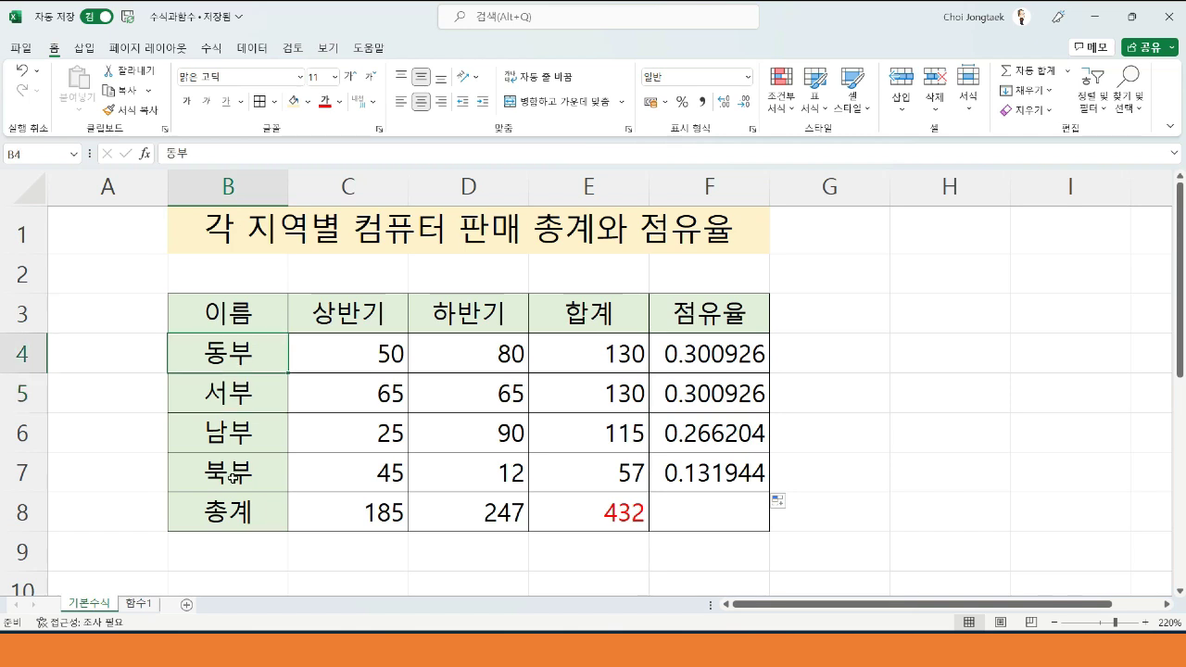
{"action": "left_click", "coordinate": [684, 469]}
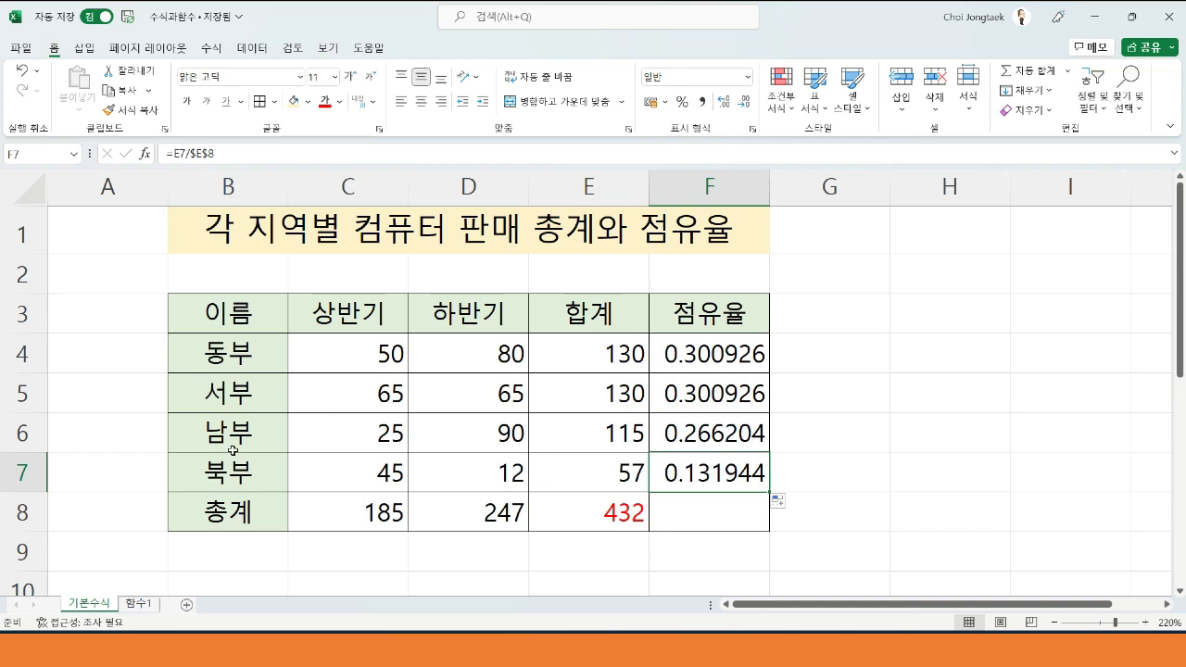
{"action": "left_click", "coordinate": [688, 357]}
{"action": "left_click", "coordinate": [697, 392]}
{"action": "left_click", "coordinate": [700, 419]}
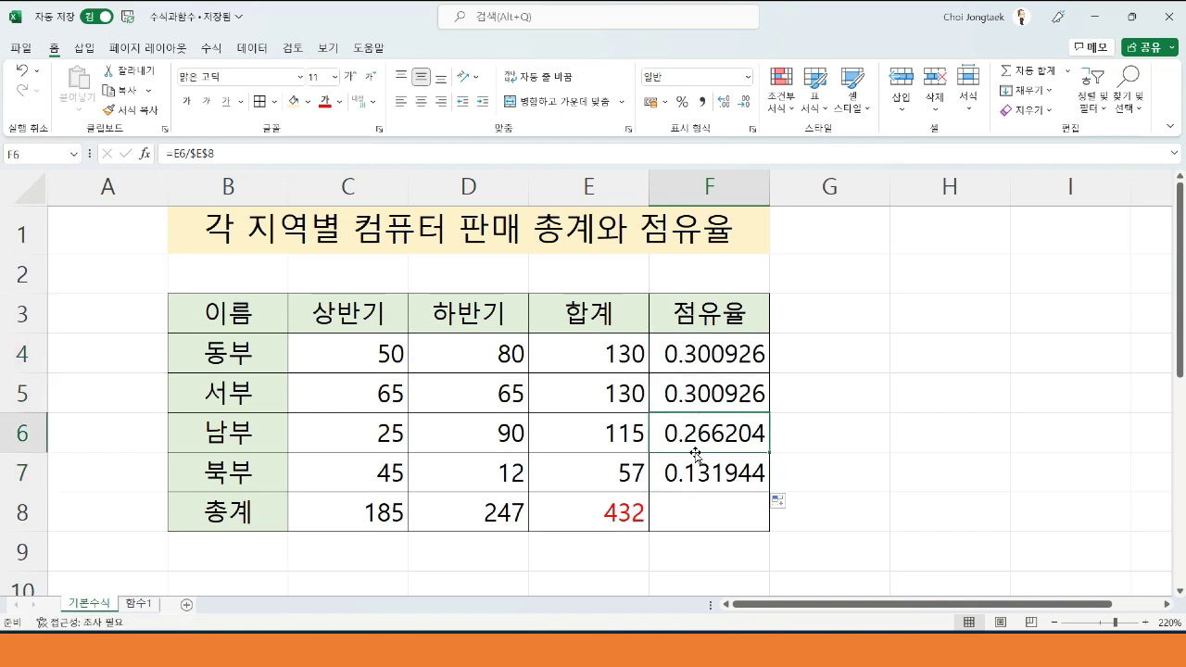
- Review how the 동부 점유율 in F4 relates to its sum in E4 and the overall total in E8
{"action": "left_click", "coordinate": [222, 357]}
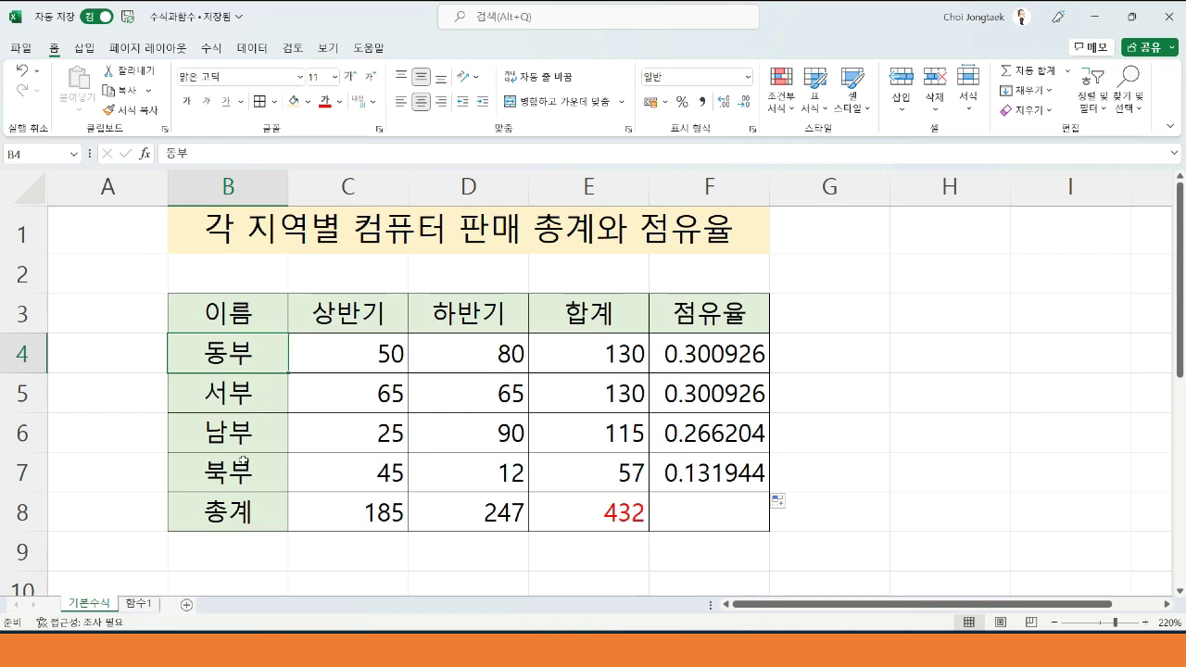
{"action": "left_click", "coordinate": [726, 357]}
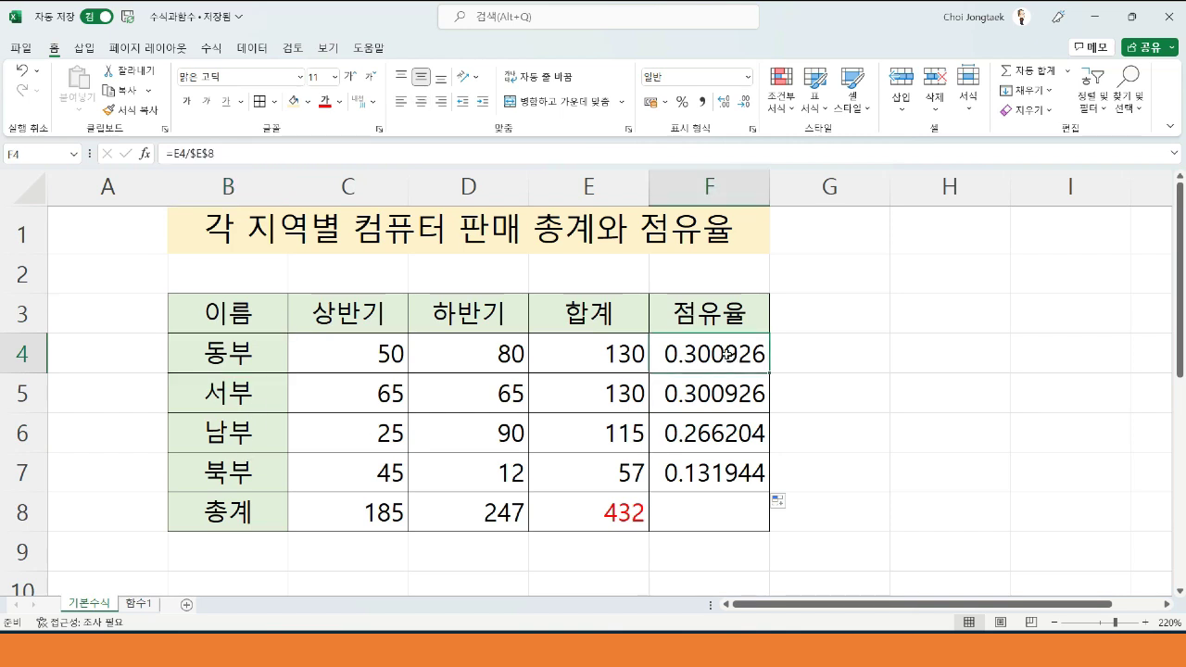
{"action": "left_click", "coordinate": [620, 353]}
{"action": "left_click", "coordinate": [604, 525]}
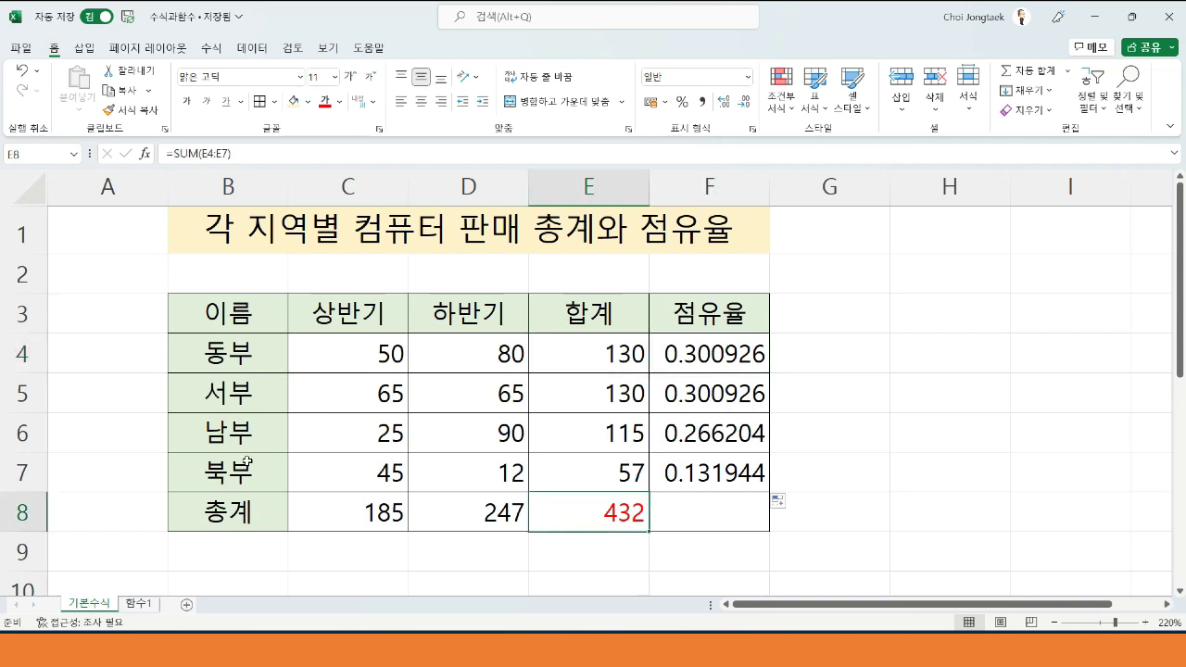
{"action": "left_click", "coordinate": [708, 354]}
{"action": "left_click", "coordinate": [713, 381]}
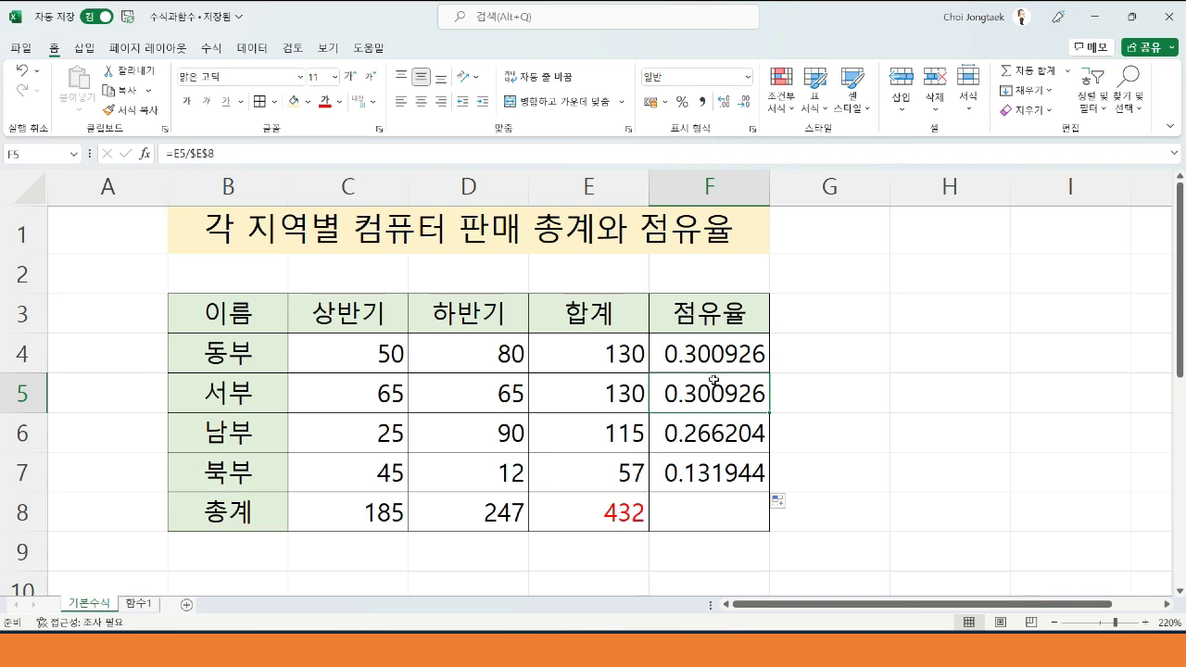
{"action": "left_click", "coordinate": [707, 353]}
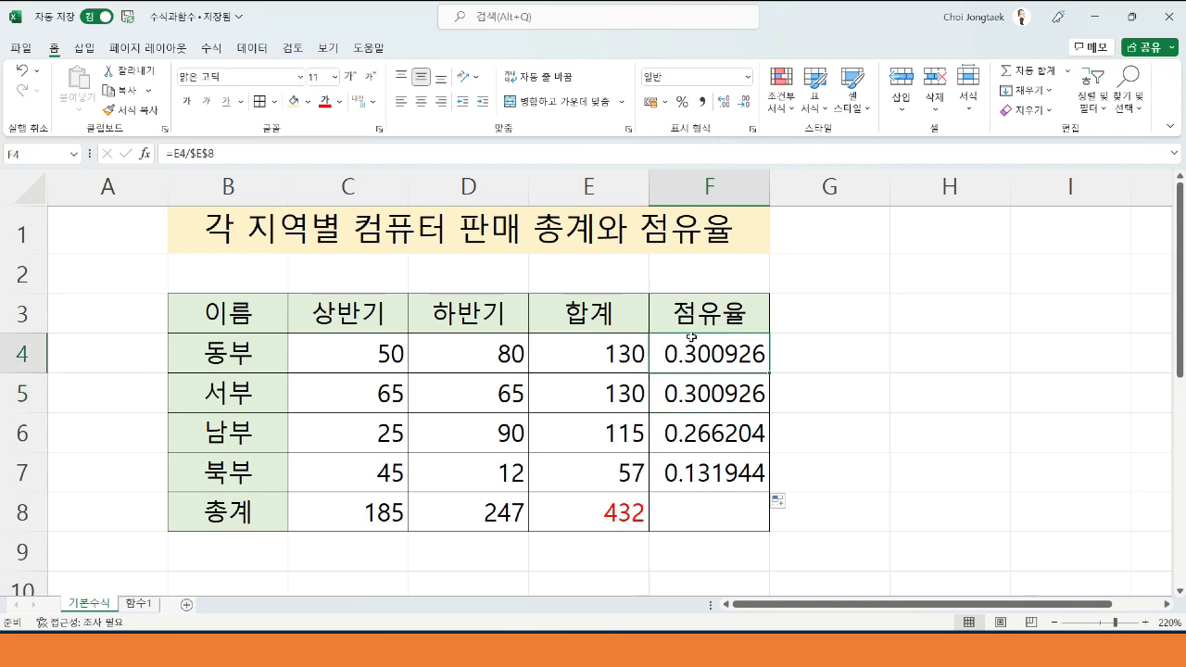
- Examine the formulas behind the 동부 점유율 in F4, the 동부 합계 in E4 and the 상반기 총계 in C8
{"action": "double_click", "coordinate": [709, 354]}
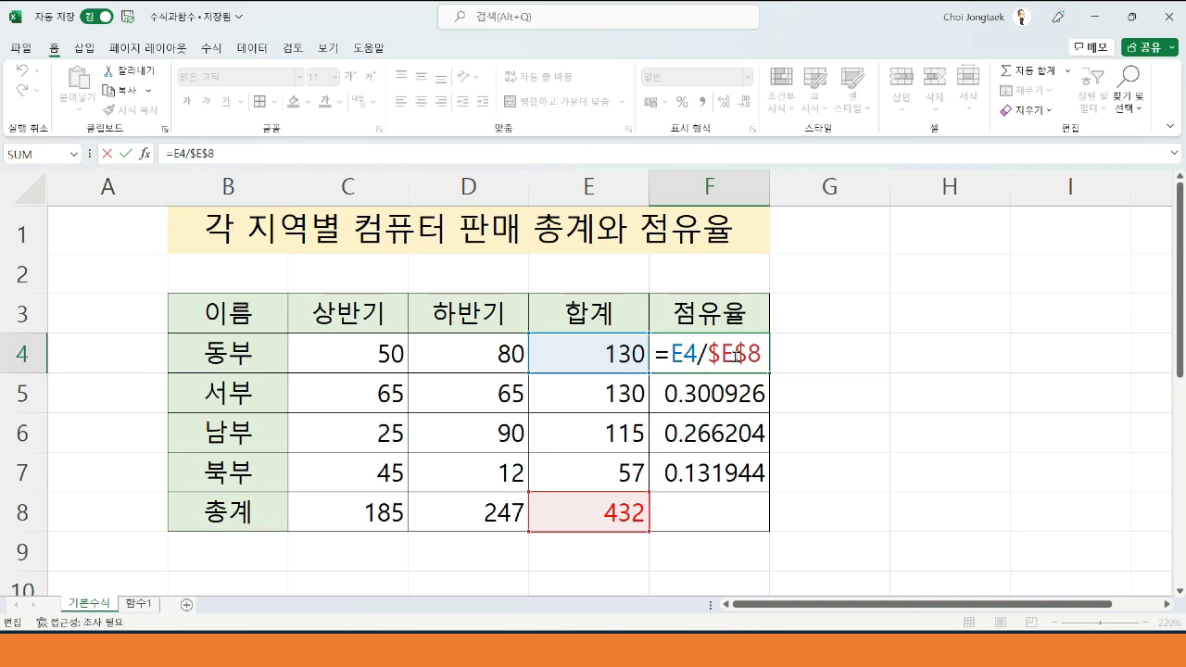
{"action": "key", "text": "ctrl+Return"}
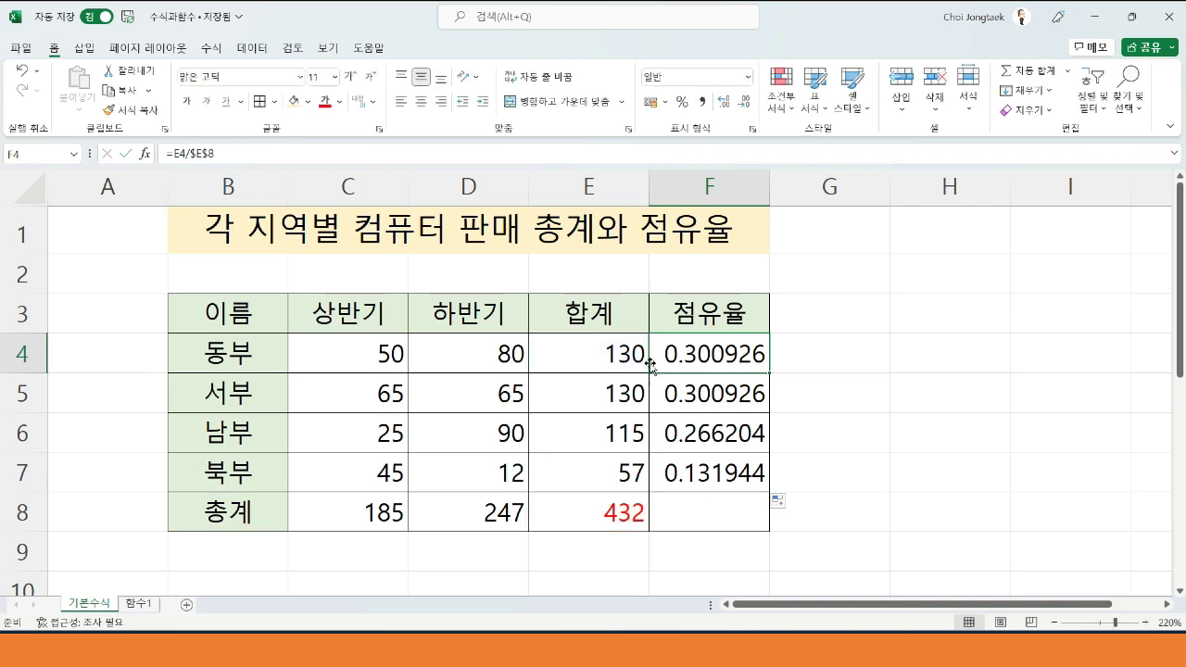
{"action": "left_click", "coordinate": [606, 359]}
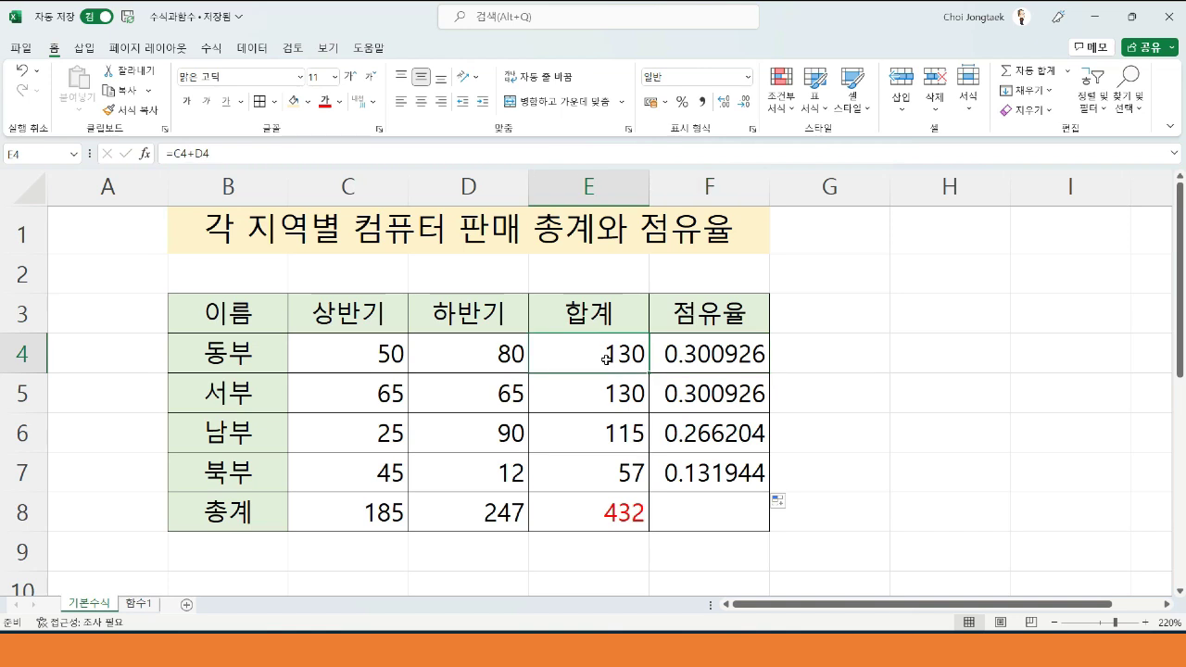
{"action": "left_click", "coordinate": [354, 508]}
{"action": "double_click", "coordinate": [354, 509]}
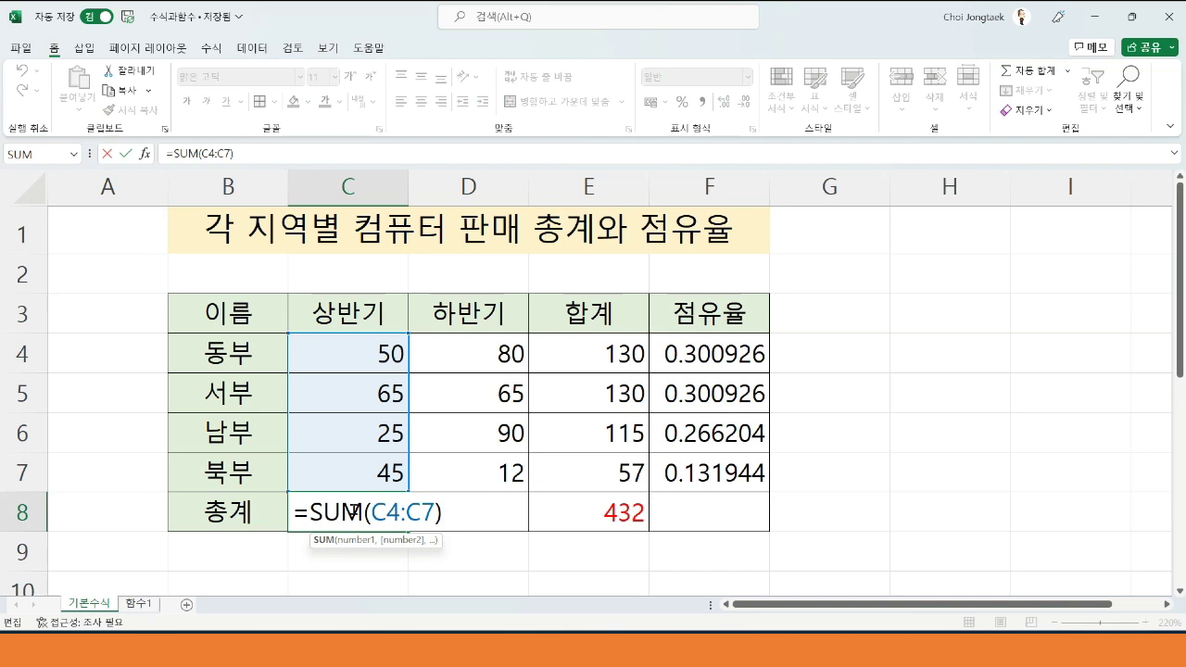
{"action": "key", "text": "Escape"}
- Compare the 점유율 formulas in F4 through F6 and inspect the absolute reference in F4
{"action": "left_click", "coordinate": [709, 360]}
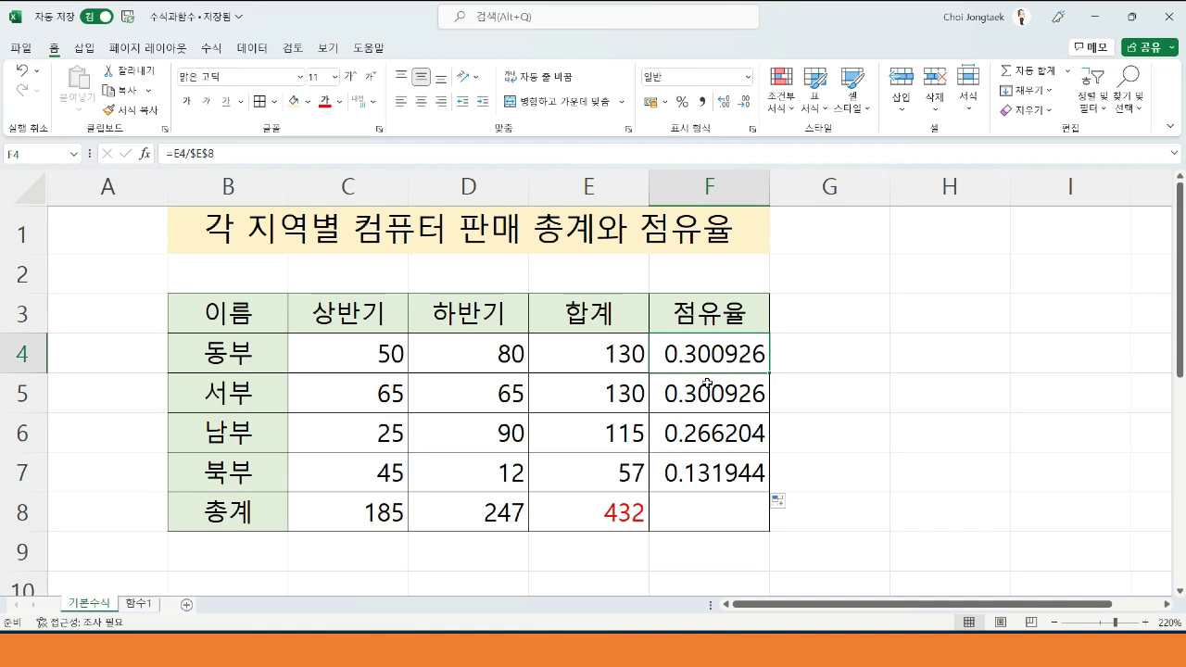
{"action": "left_click", "coordinate": [708, 384]}
{"action": "left_click", "coordinate": [708, 441]}
{"action": "left_click", "coordinate": [683, 350]}
{"action": "double_click", "coordinate": [724, 357]}
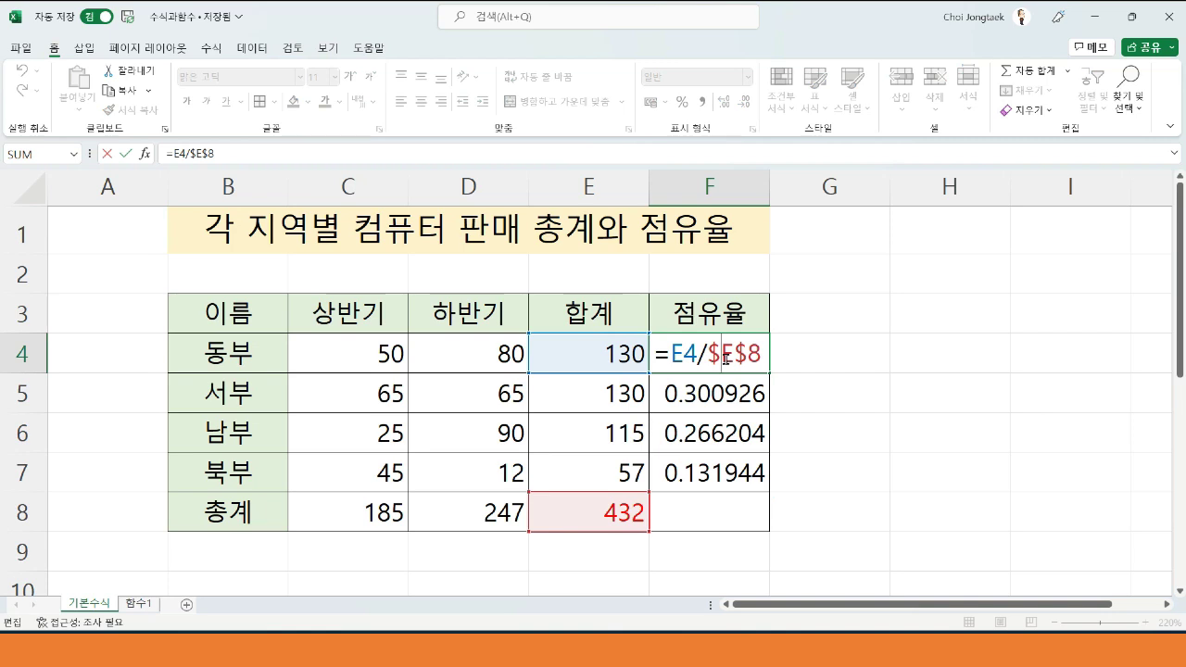
{"action": "key", "text": "Escape"}
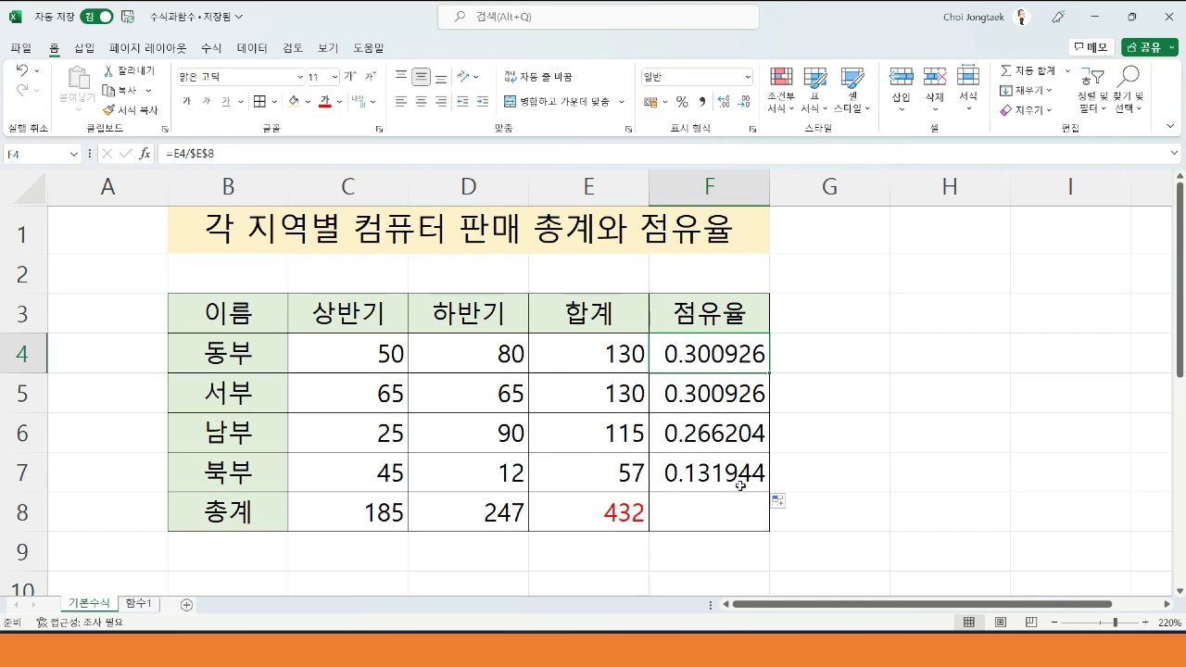
- Format the 점유율 values in F4:F7 as percentages
{"action": "left_click", "coordinate": [707, 387]}
{"action": "left_click", "coordinate": [707, 356]}
{"action": "left_click_drag", "start_coordinate": [691, 355], "coordinate": [700, 470]}
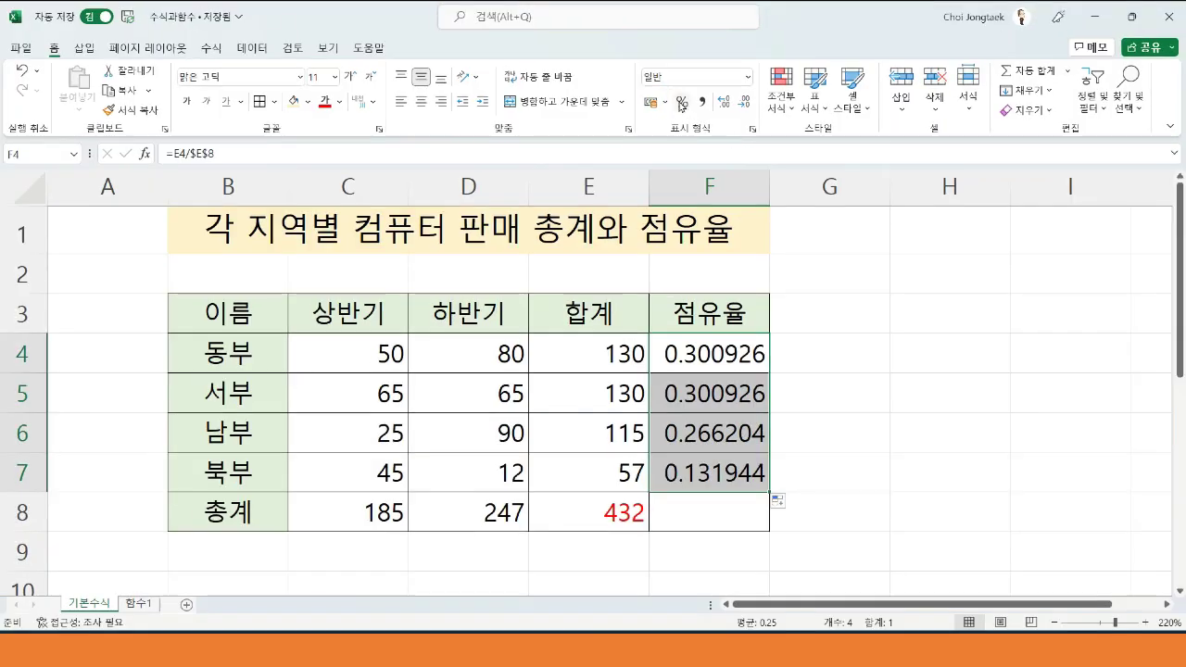
{"action": "left_click", "coordinate": [682, 103]}
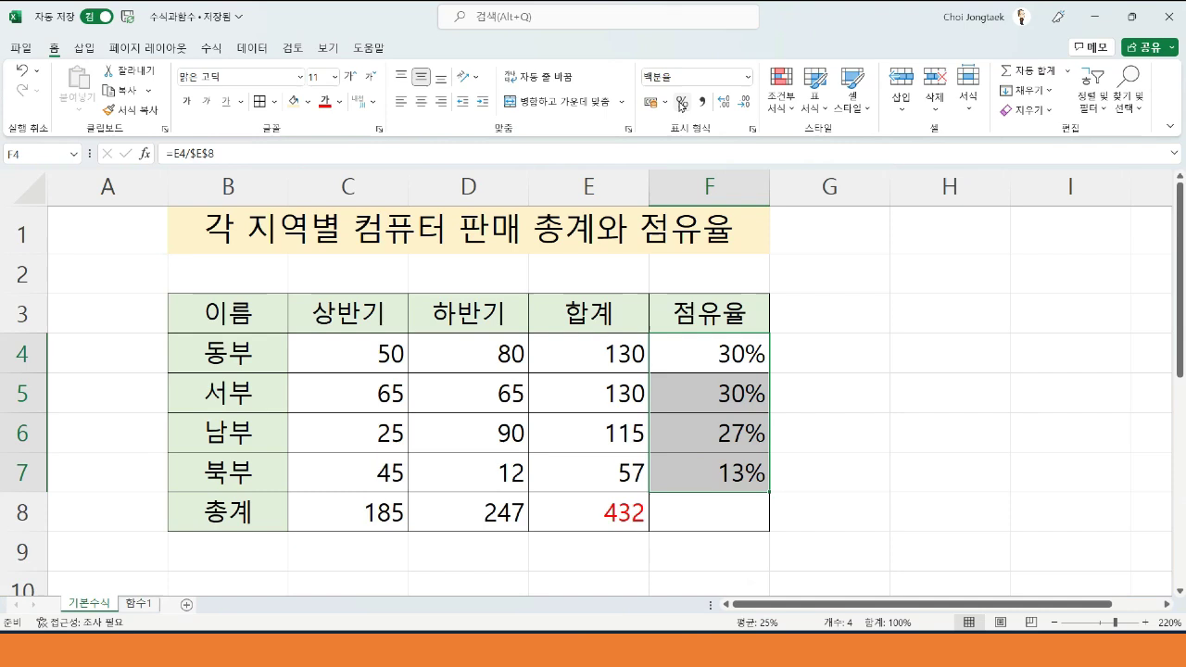
- Review the percentage values in F4 through F7 against the overall total in E8
{"action": "left_click", "coordinate": [699, 365]}
{"action": "left_click", "coordinate": [616, 506]}
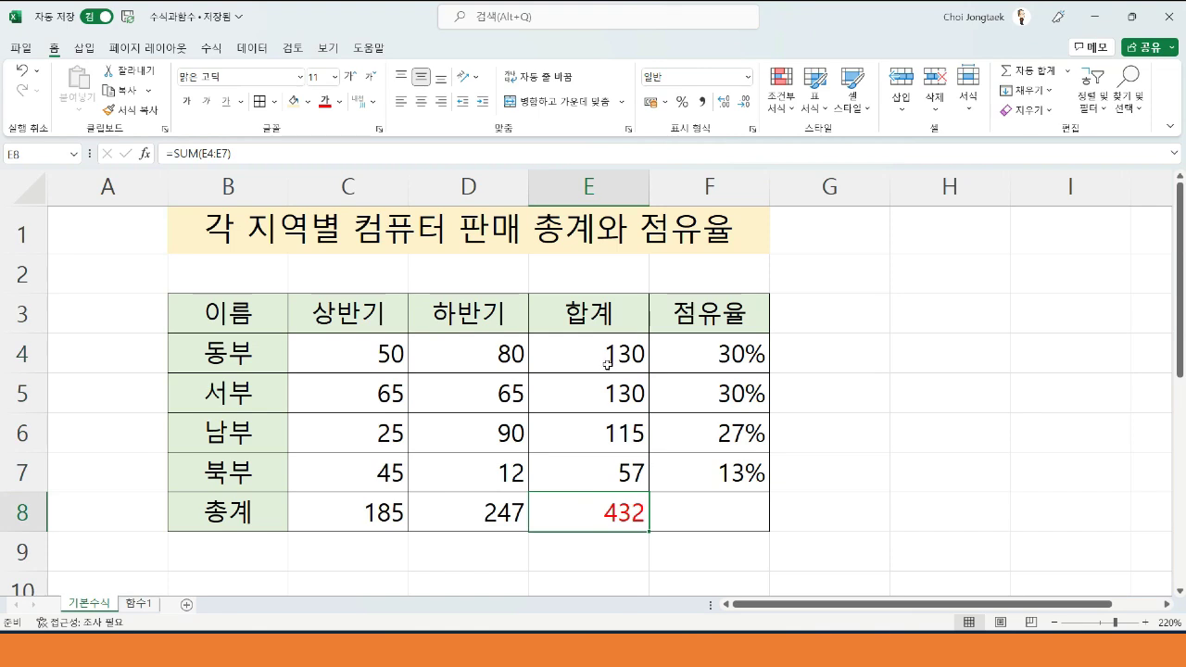
{"action": "left_click", "coordinate": [711, 358]}
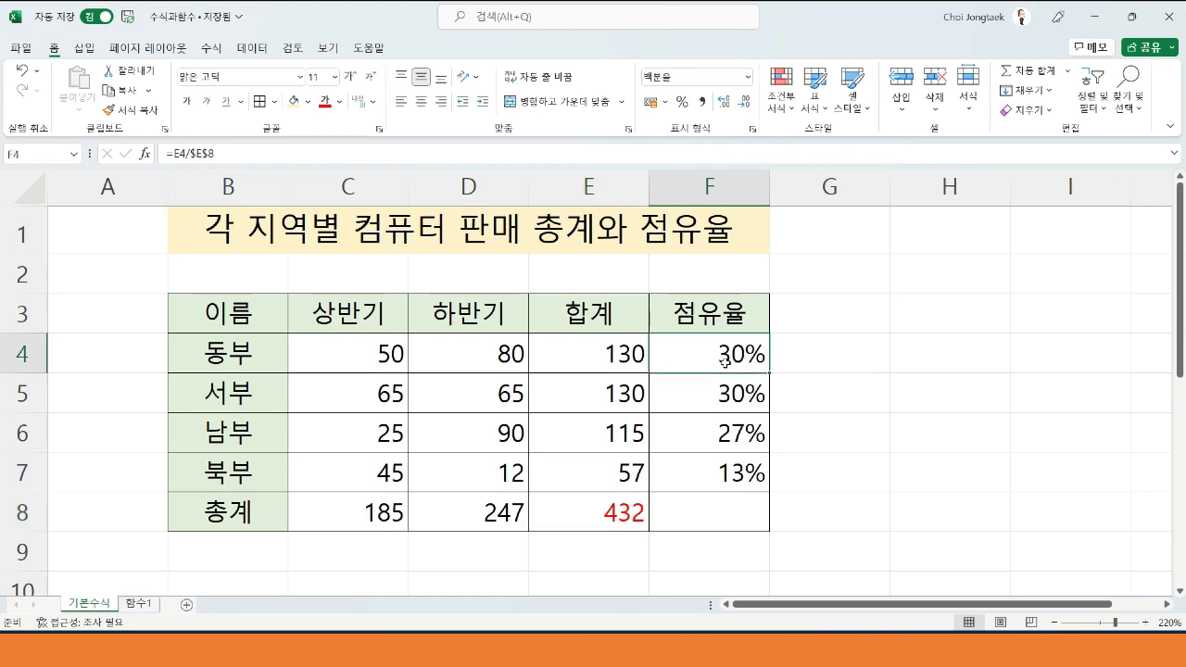
{"action": "left_click", "coordinate": [721, 394]}
{"action": "left_click", "coordinate": [723, 432]}
{"action": "left_click", "coordinate": [722, 463]}
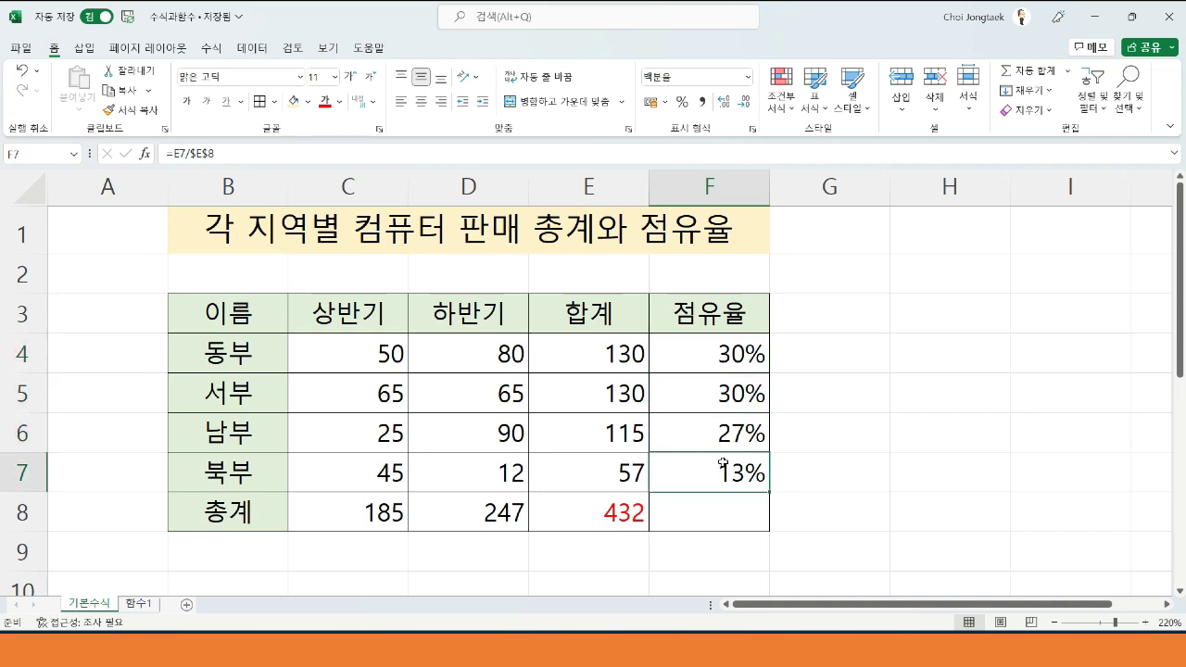